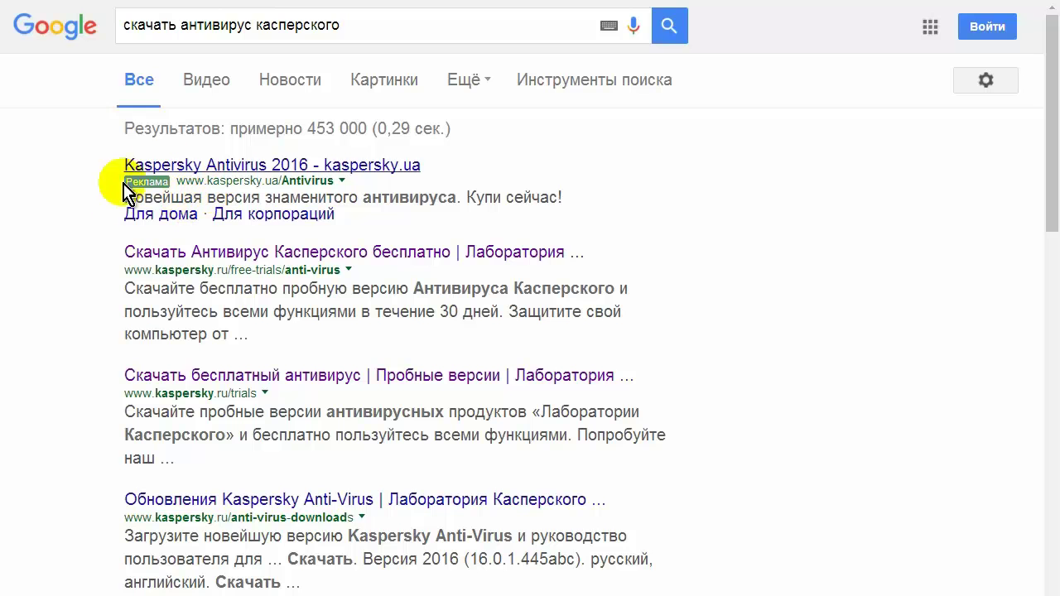
# Download the Kaspersky Free installer from the free services page of the official kaspersky.ru website.
pyautogui.click(252, 253)
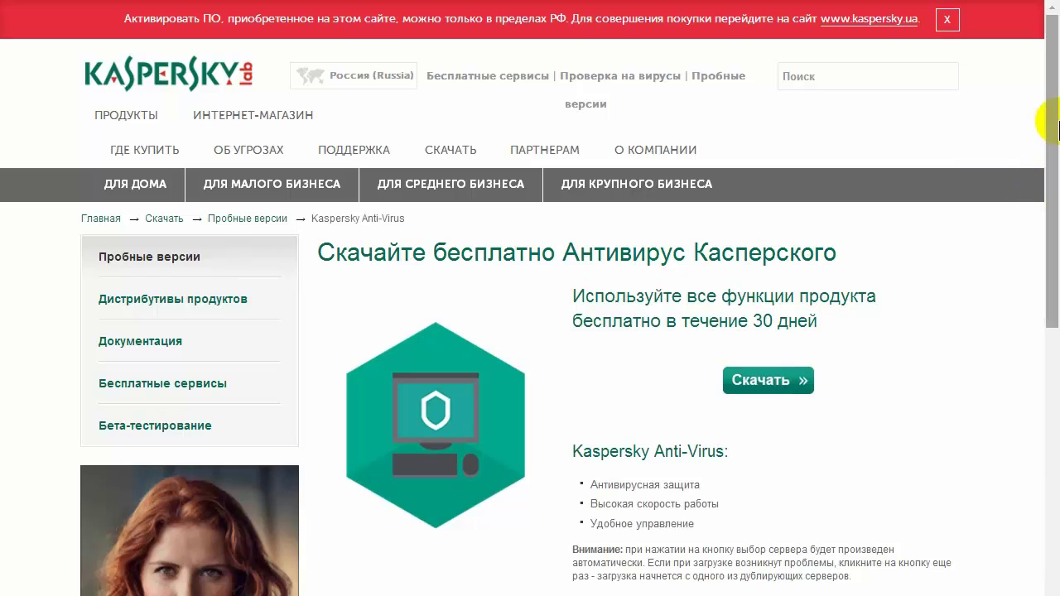
pyautogui.click(151, 383)
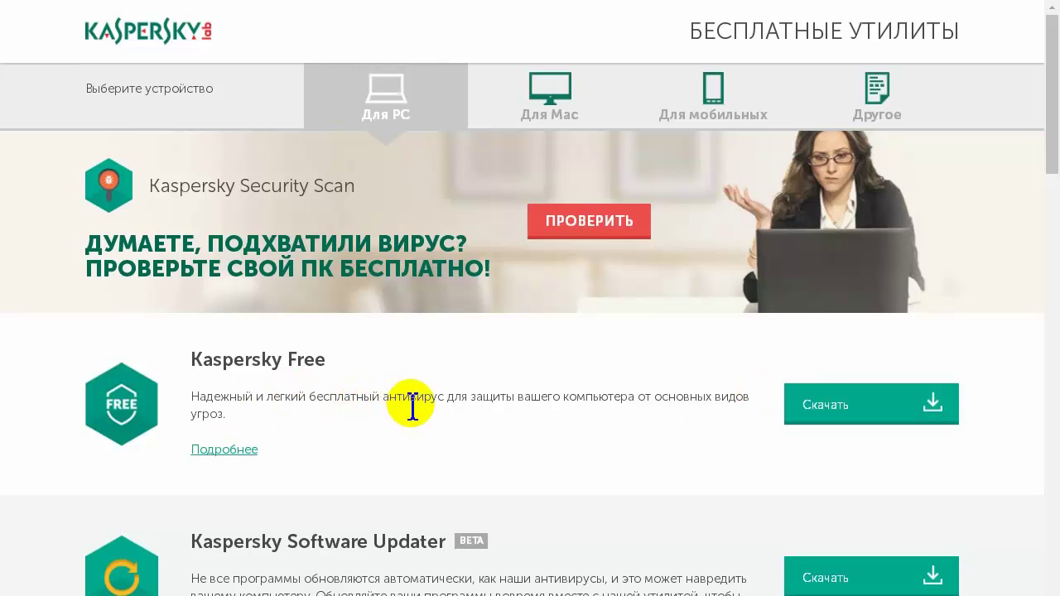
pyautogui.click(862, 414)
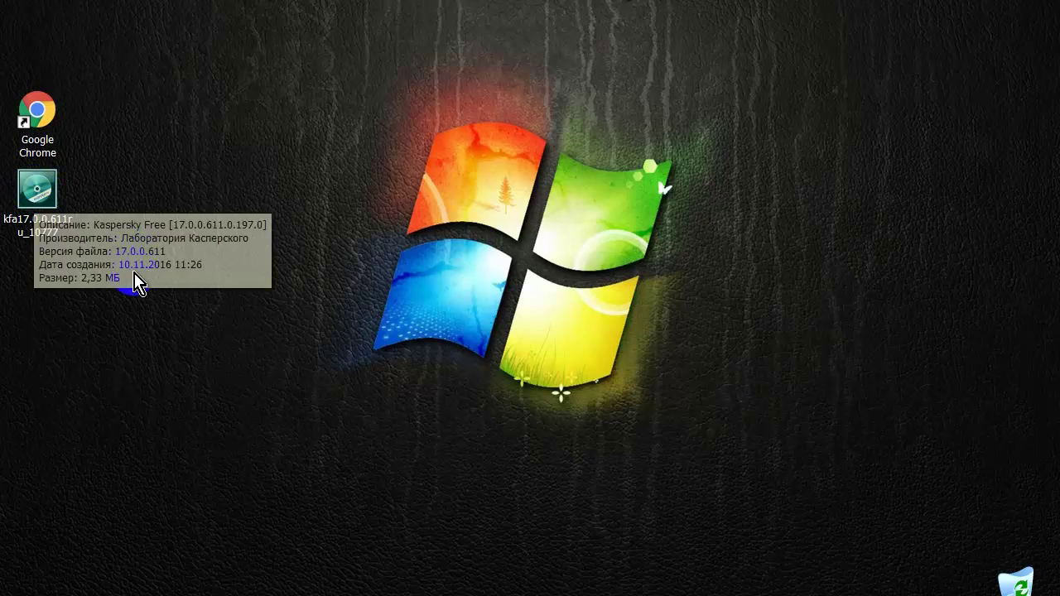
# Run the downloaded Kaspersky Free installer from the desktop and accept the licence agreement and the Kaspersky Security Network statement.
pyautogui.doubleClick(37, 192)
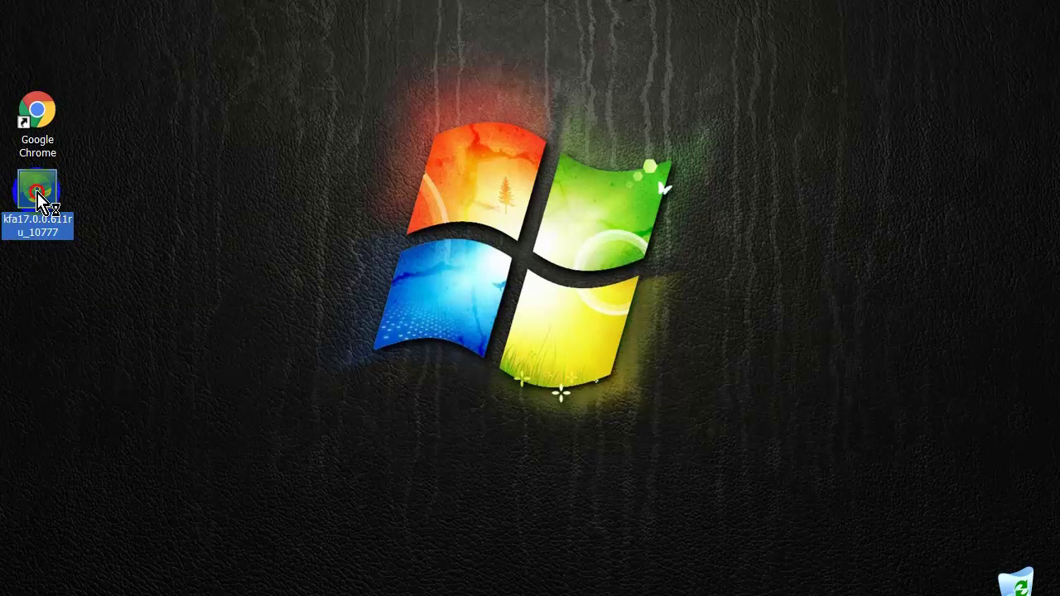
pyautogui.click(570, 310)
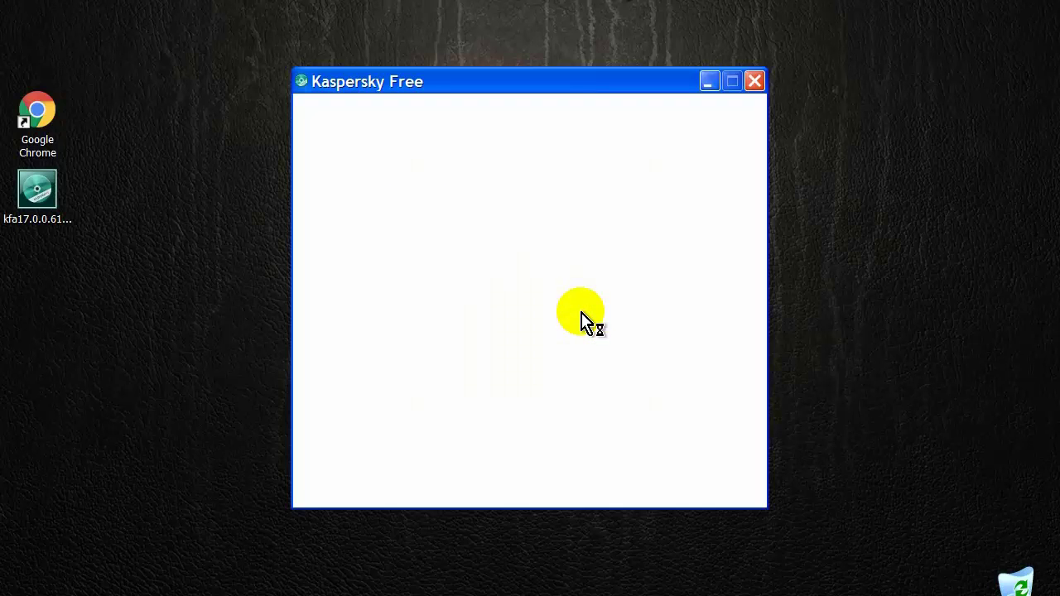
pyautogui.click(535, 364)
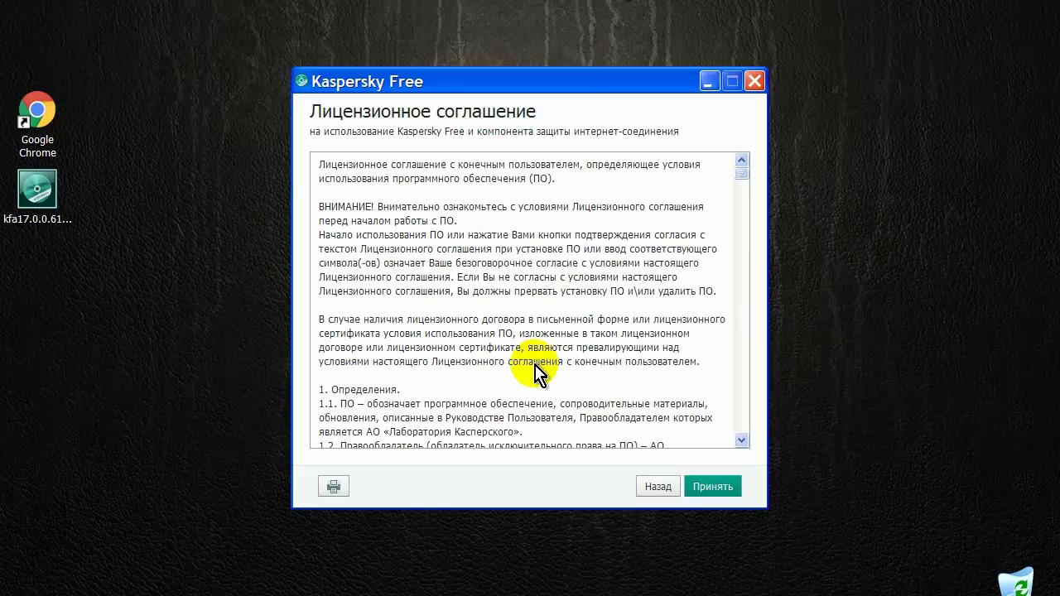
pyautogui.click(715, 490)
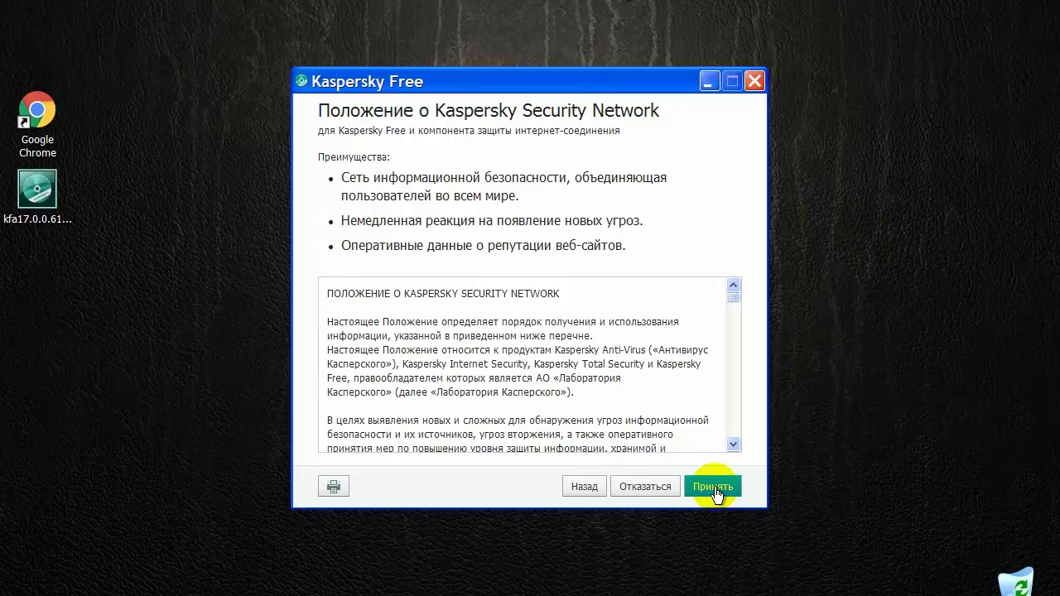
pyautogui.click(716, 490)
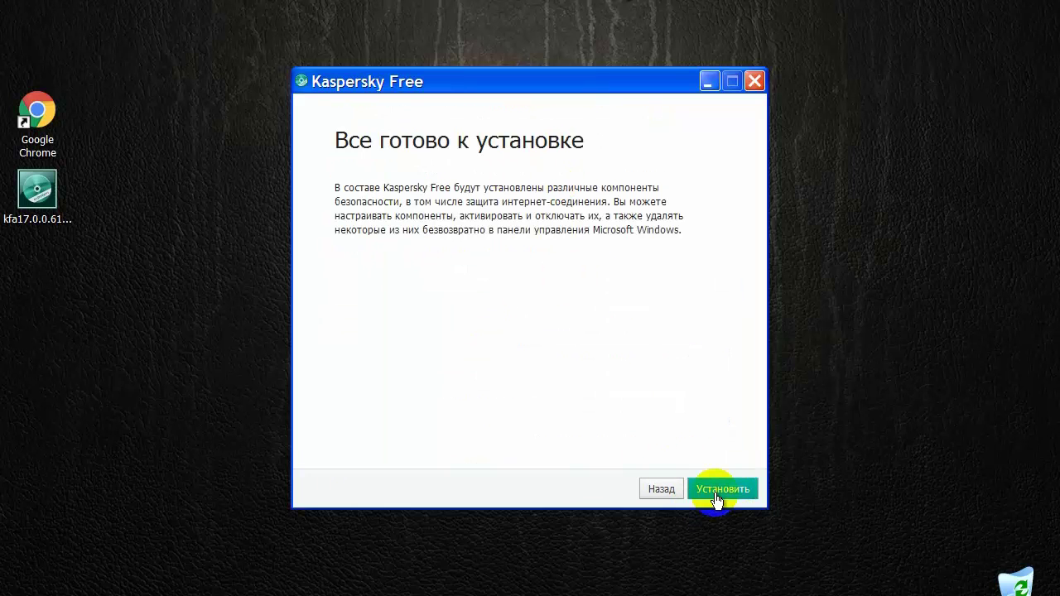
# Install Kaspersky Free and finish the setup with the option to launch the program kept enabled.
pyautogui.click(724, 492)
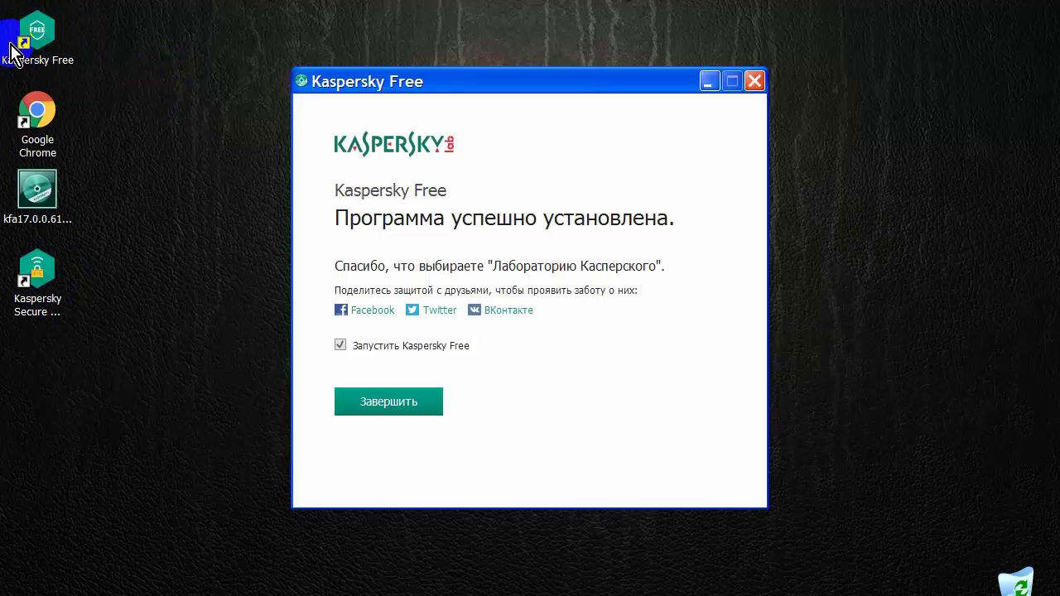
pyautogui.click(40, 269)
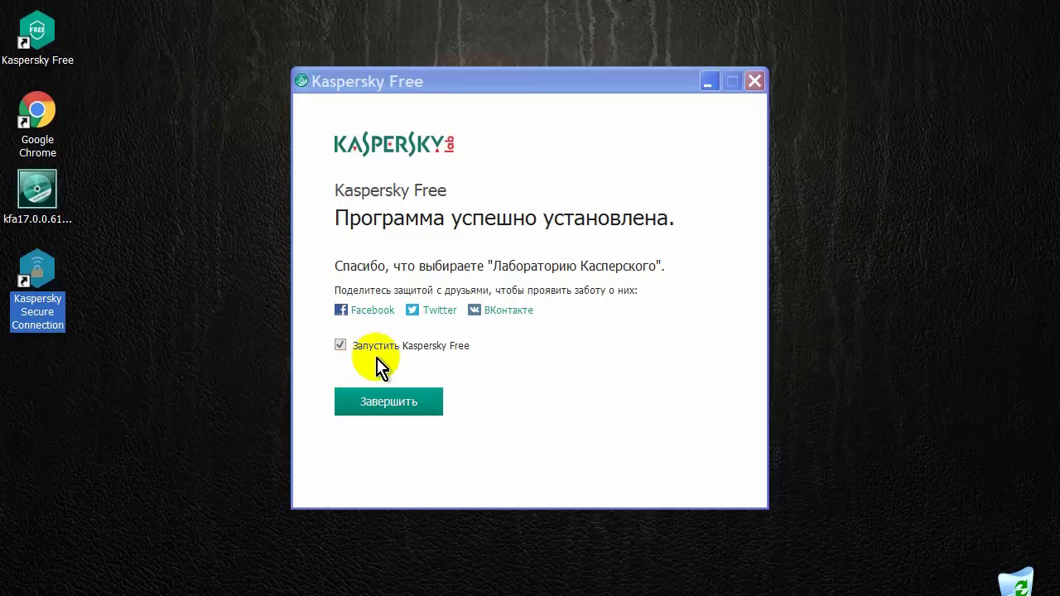
pyautogui.click(410, 412)
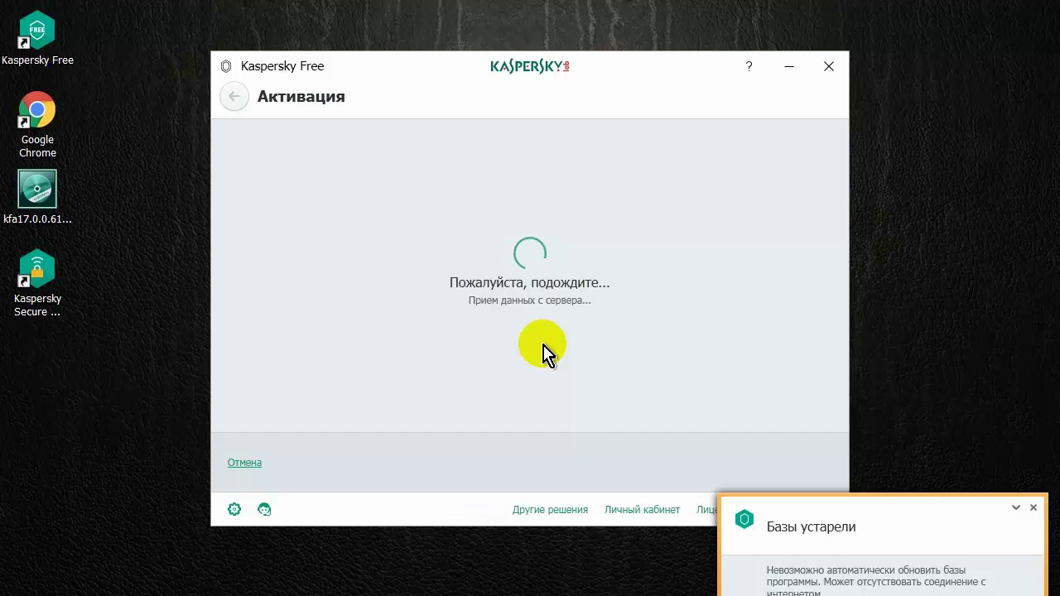
# Dismiss the outdated-databases notification and skip the My Kaspersky account registration to reach the main program screen.
pyautogui.click(729, 537)
pyautogui.click(1033, 508)
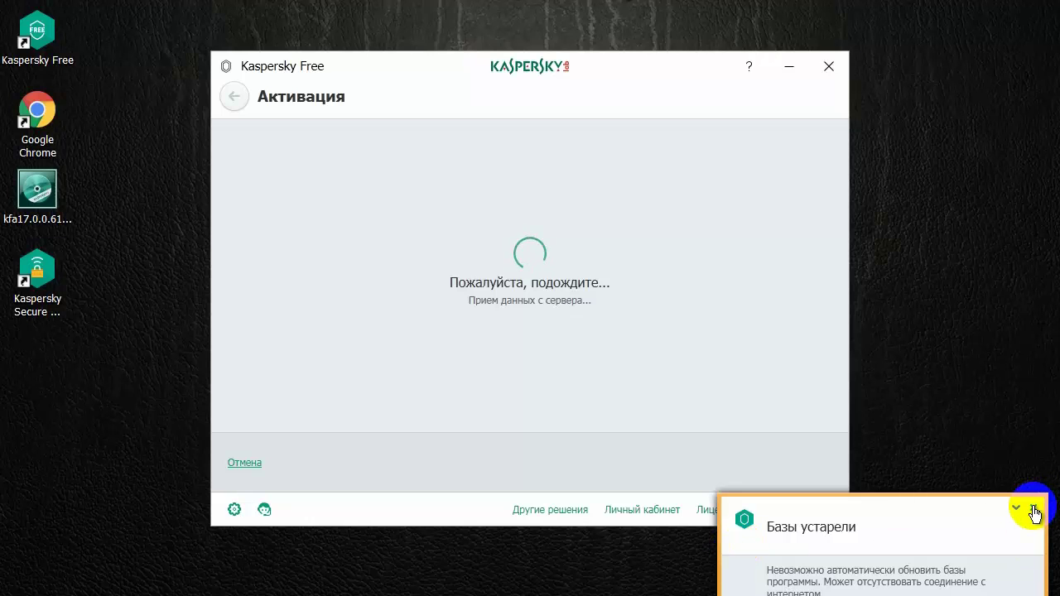
pyautogui.click(1033, 508)
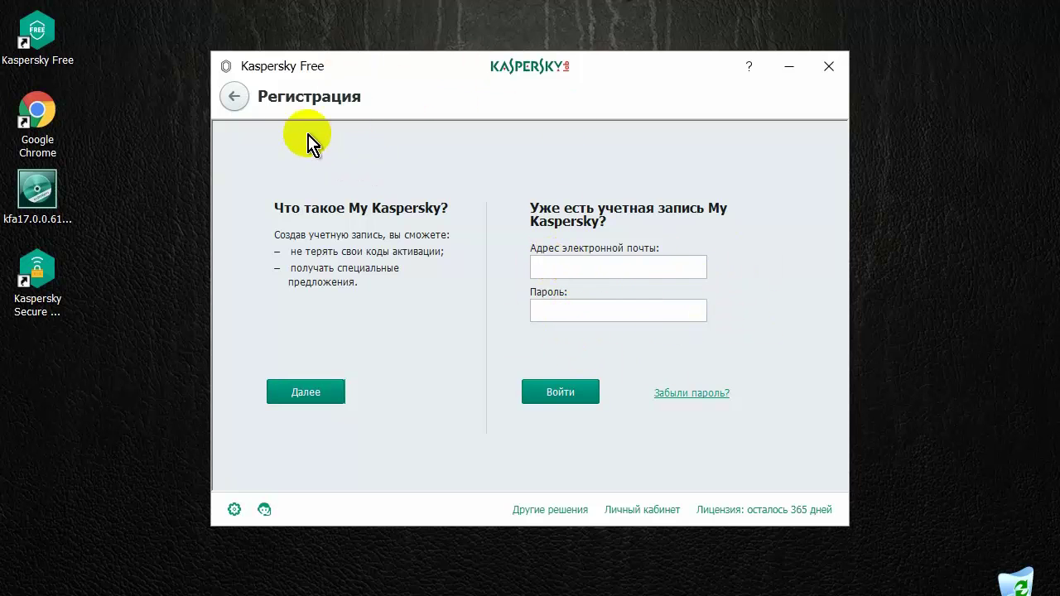
pyautogui.click(236, 97)
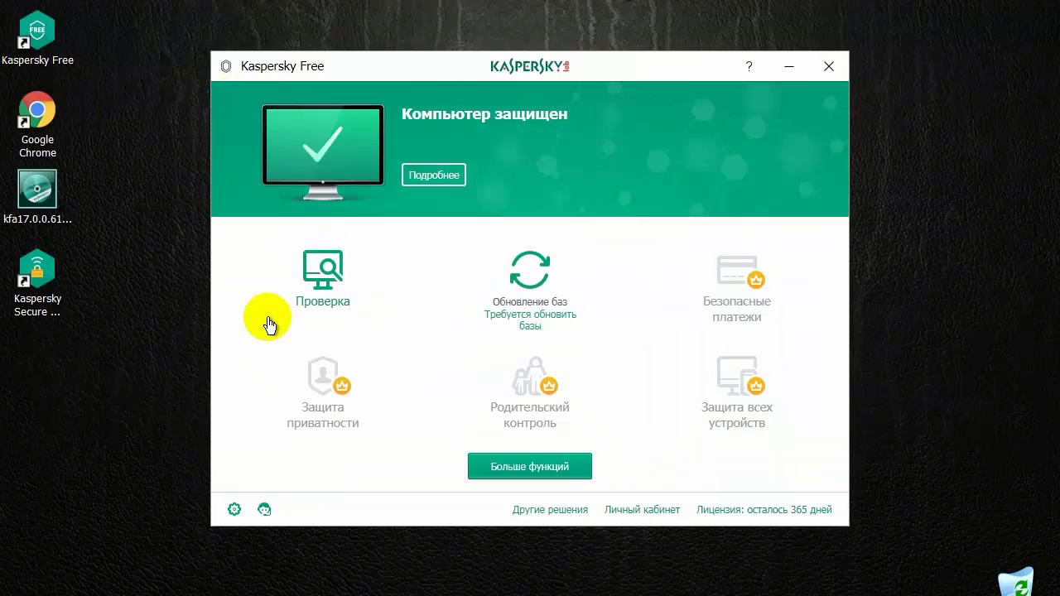
# Update the antivirus databases and check the licence and protection status in the notification centre.
pyautogui.click(537, 276)
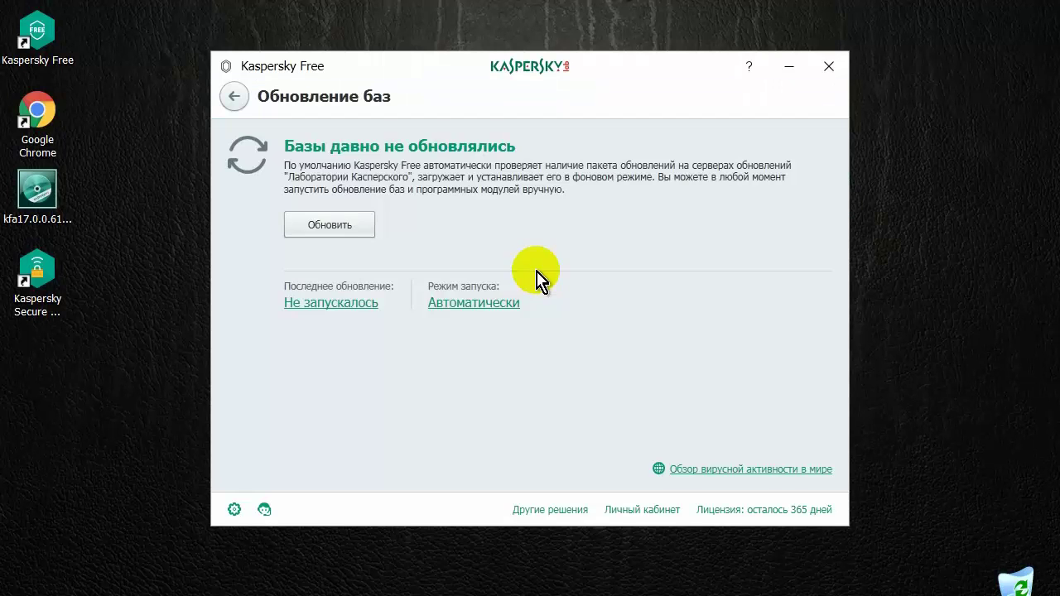
pyautogui.click(327, 224)
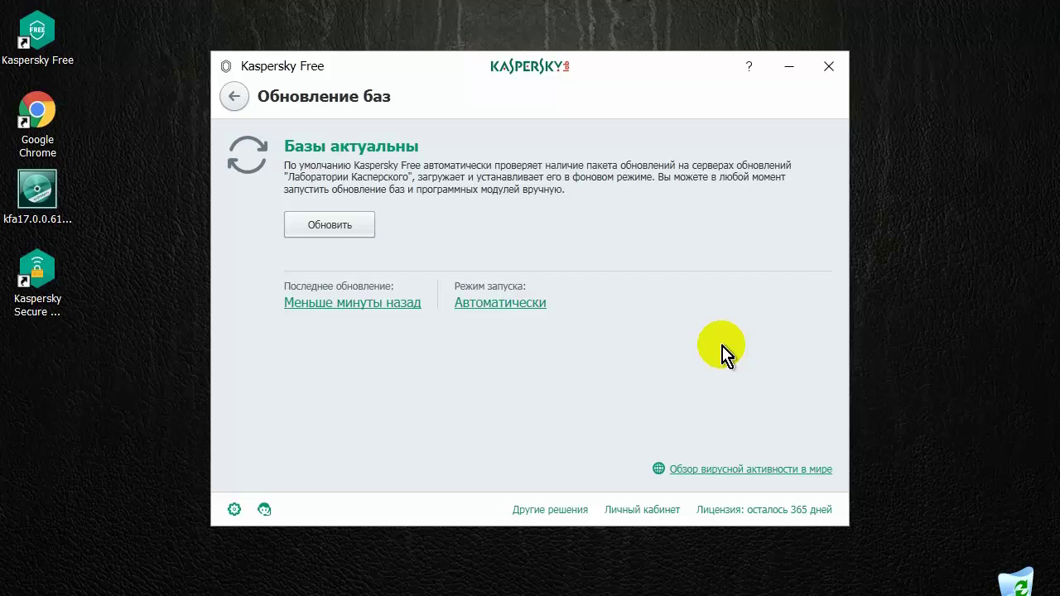
pyautogui.click(235, 97)
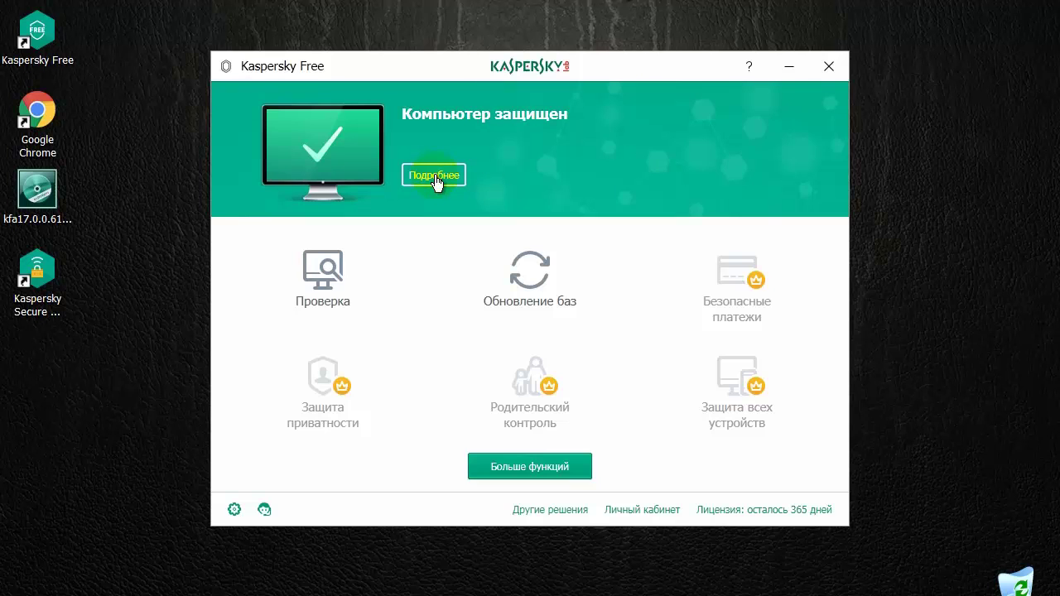
pyautogui.click(435, 177)
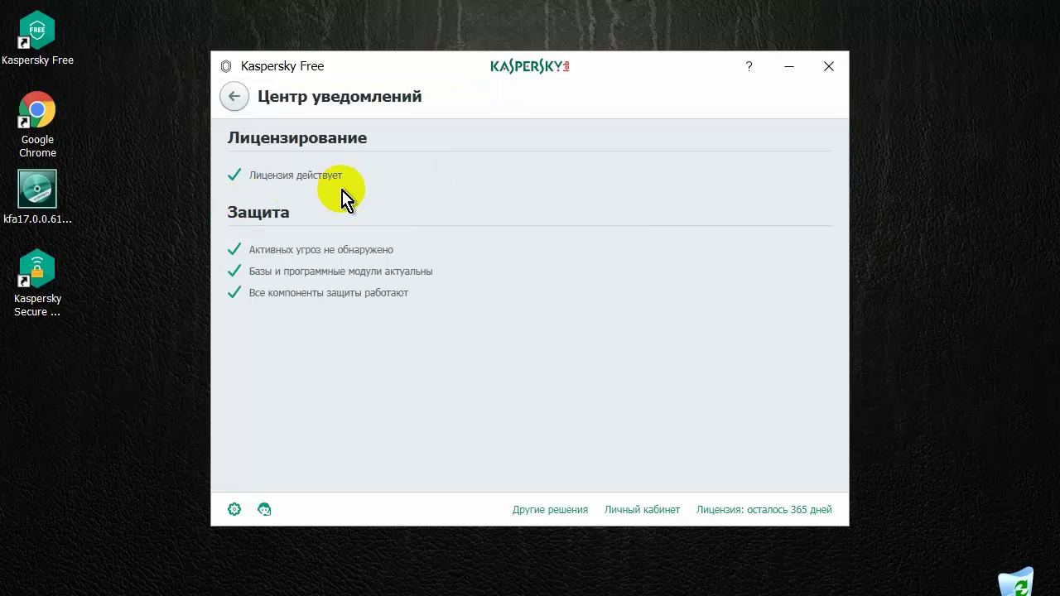
pyautogui.click(232, 97)
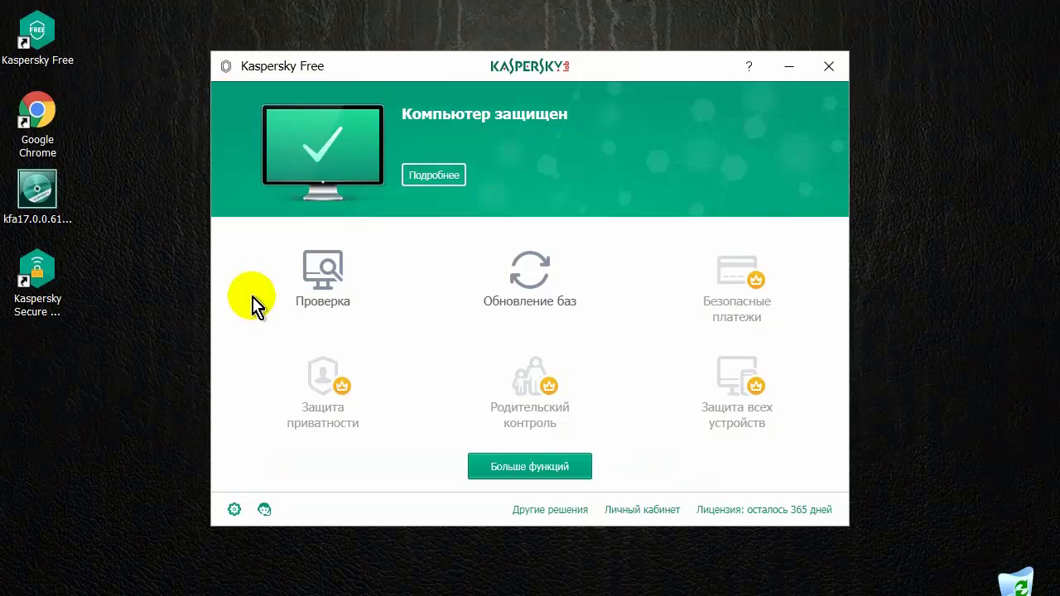
# Look through the general and protection settings and examine the threat-action options of Файловый Антивирус.
pyautogui.click(234, 511)
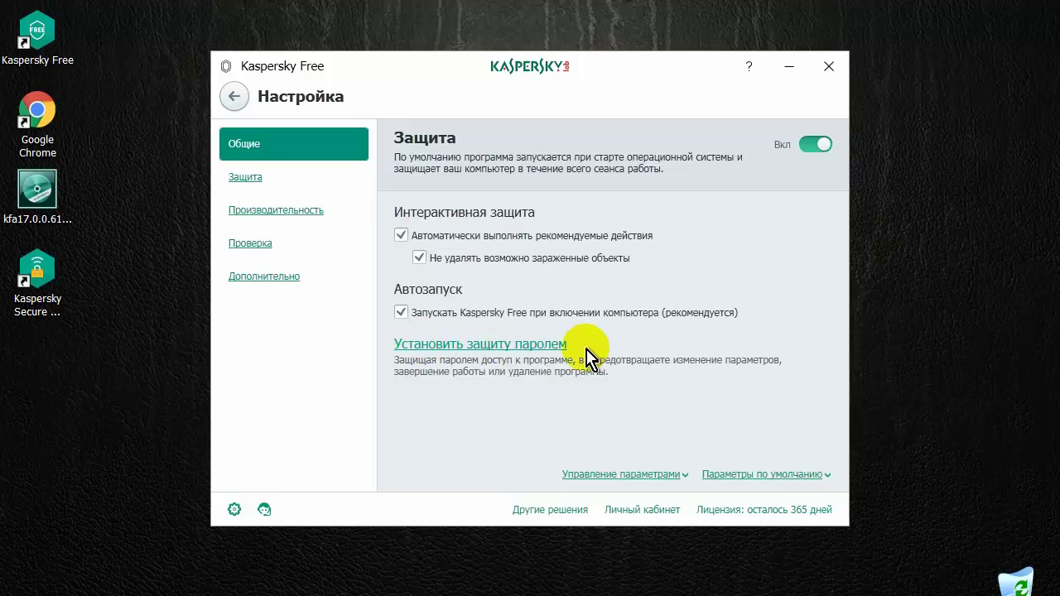
pyautogui.click(254, 180)
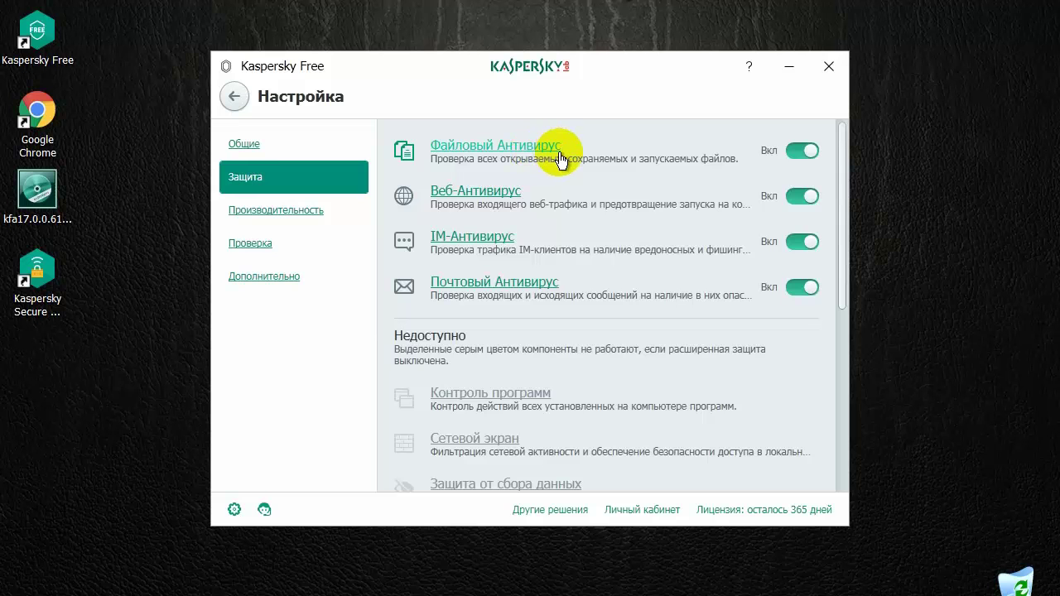
pyautogui.click(522, 149)
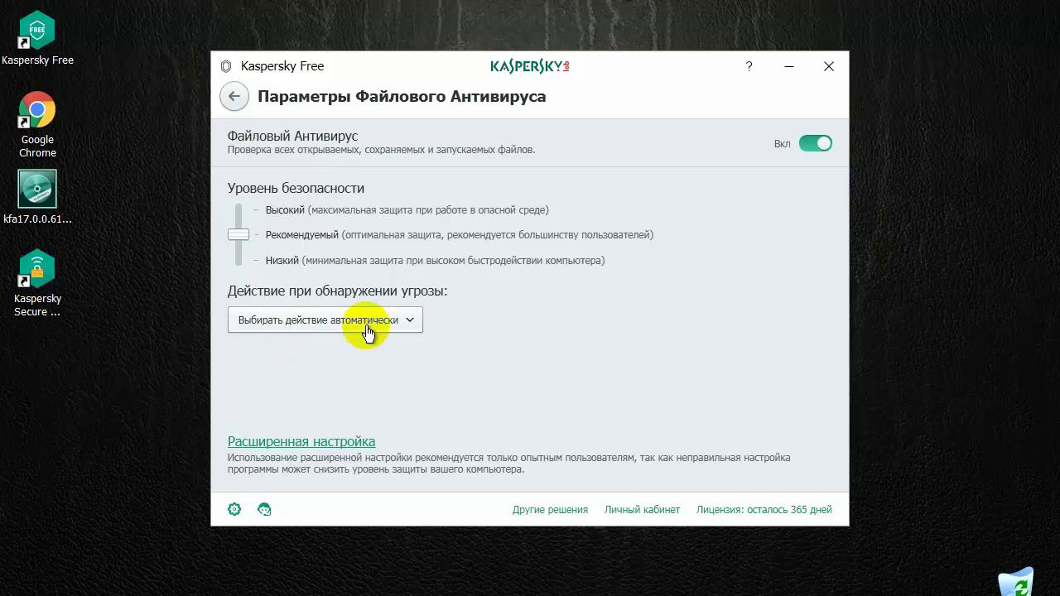
pyautogui.click(410, 323)
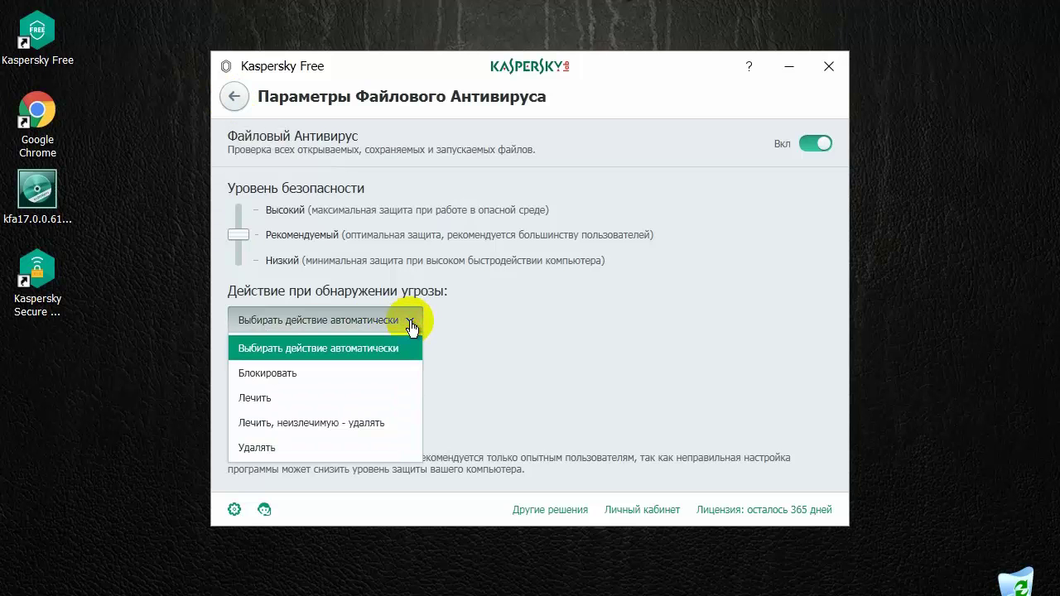
pyautogui.click(234, 96)
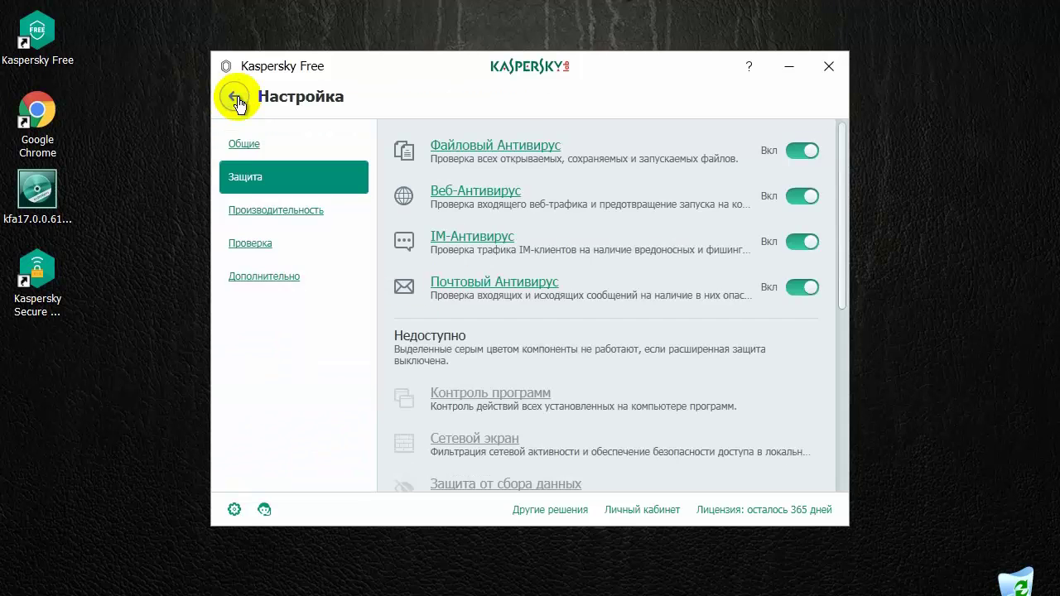
# Set the threat detection action of Веб-Антивирус to "Блокировать" and return to the protection settings.
pyautogui.click(482, 199)
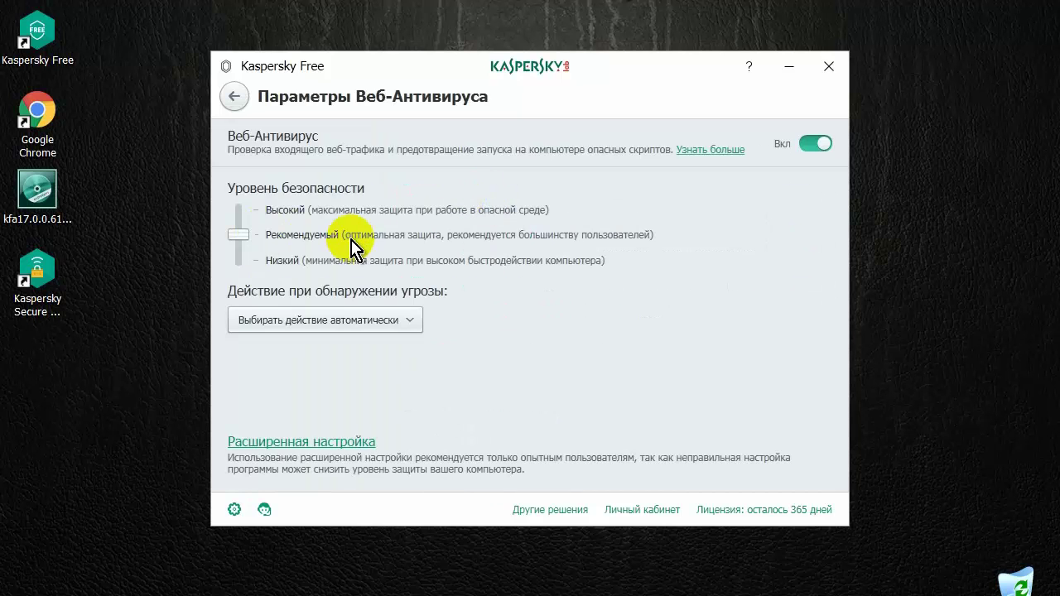
pyautogui.click(407, 323)
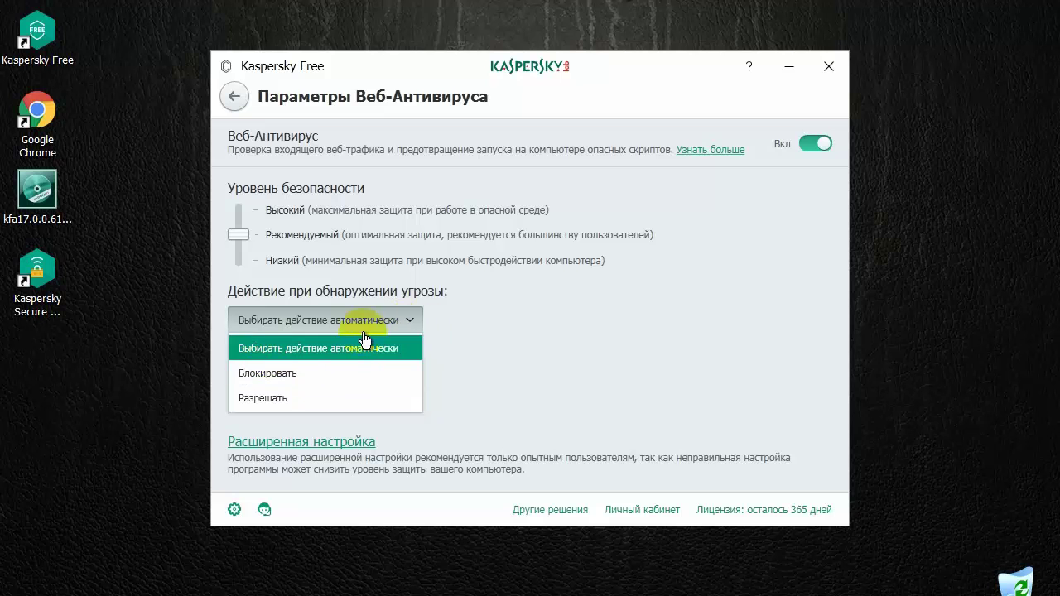
pyautogui.click(248, 374)
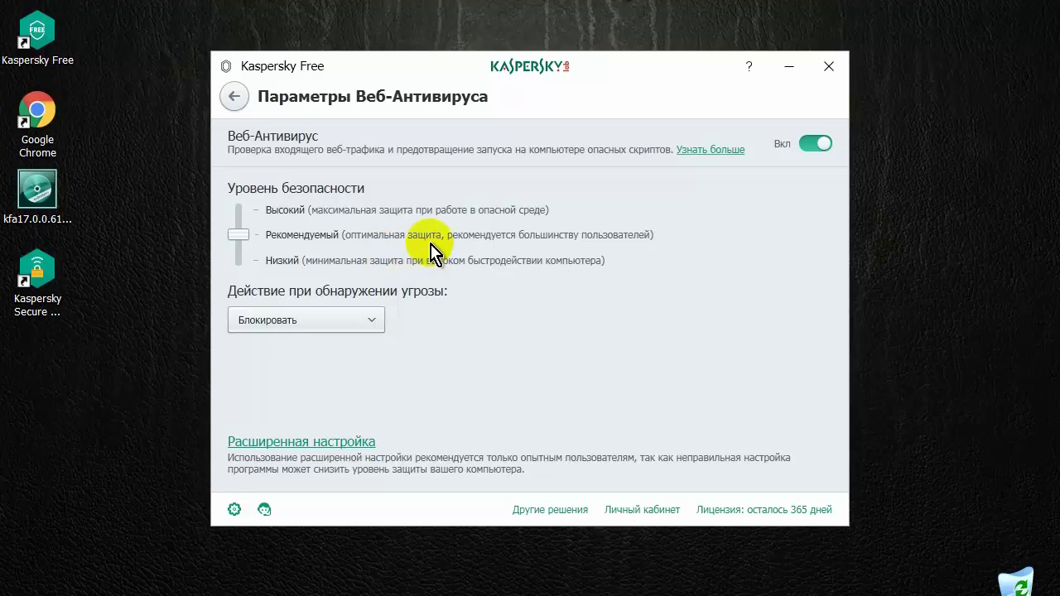
pyautogui.click(234, 97)
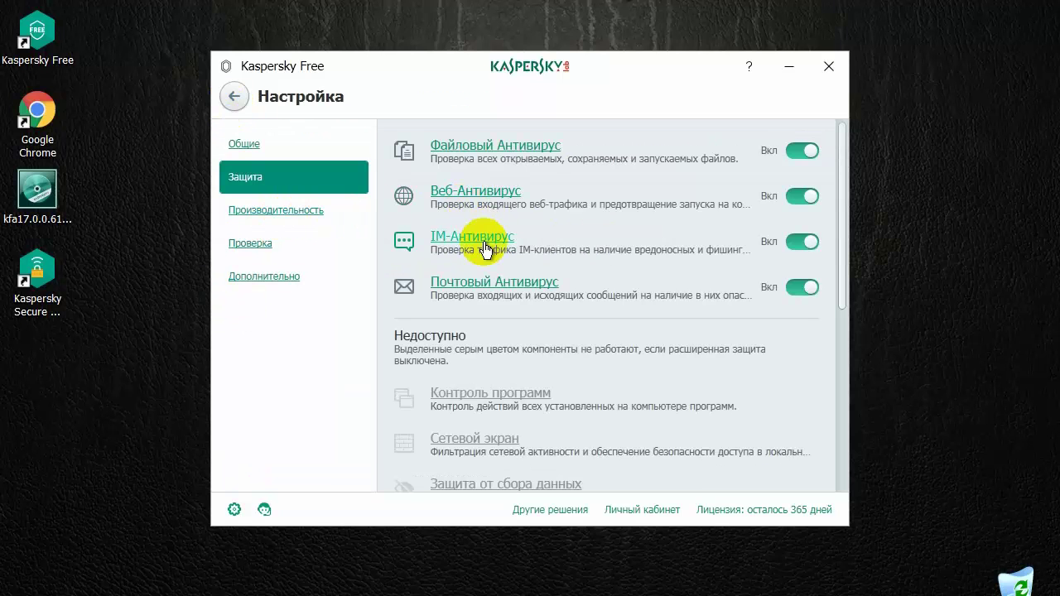
# Check the IM-Антивирус parameters and set the threat detection action of Почтовый Антивирус to "Лечить".
pyautogui.click(485, 246)
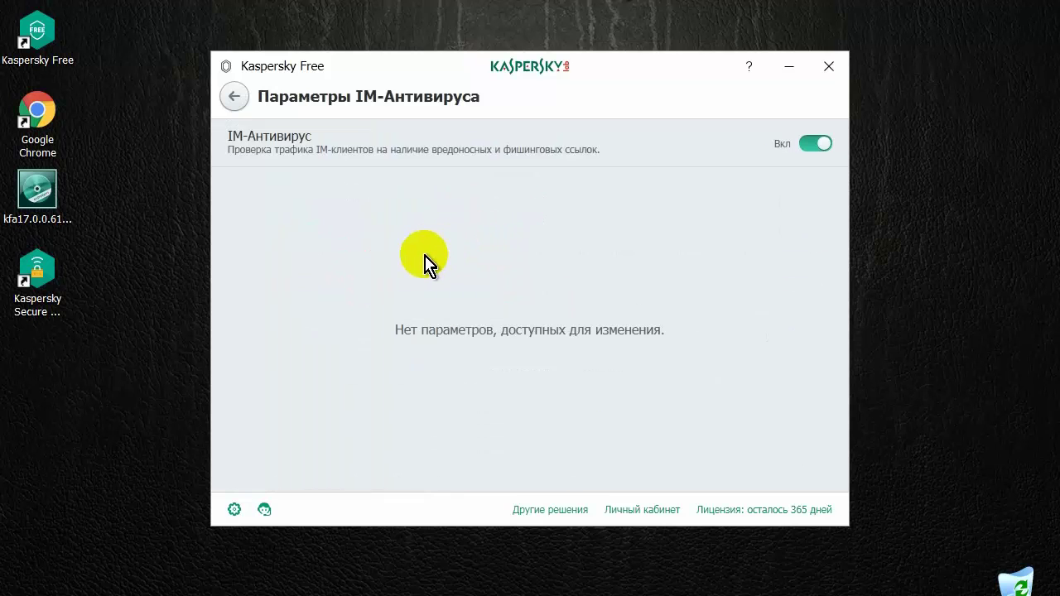
pyautogui.click(234, 97)
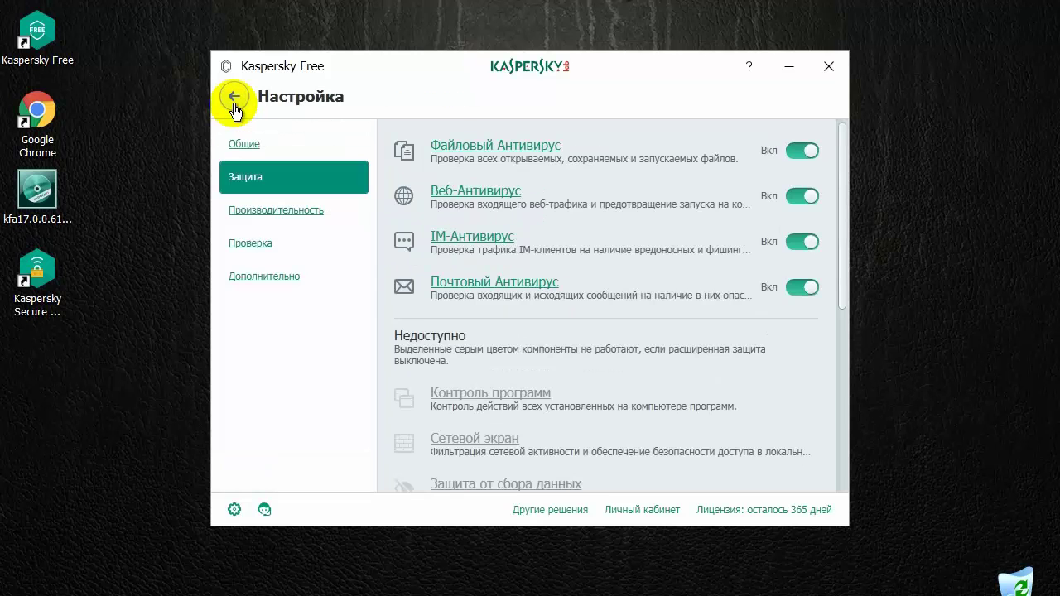
pyautogui.click(499, 290)
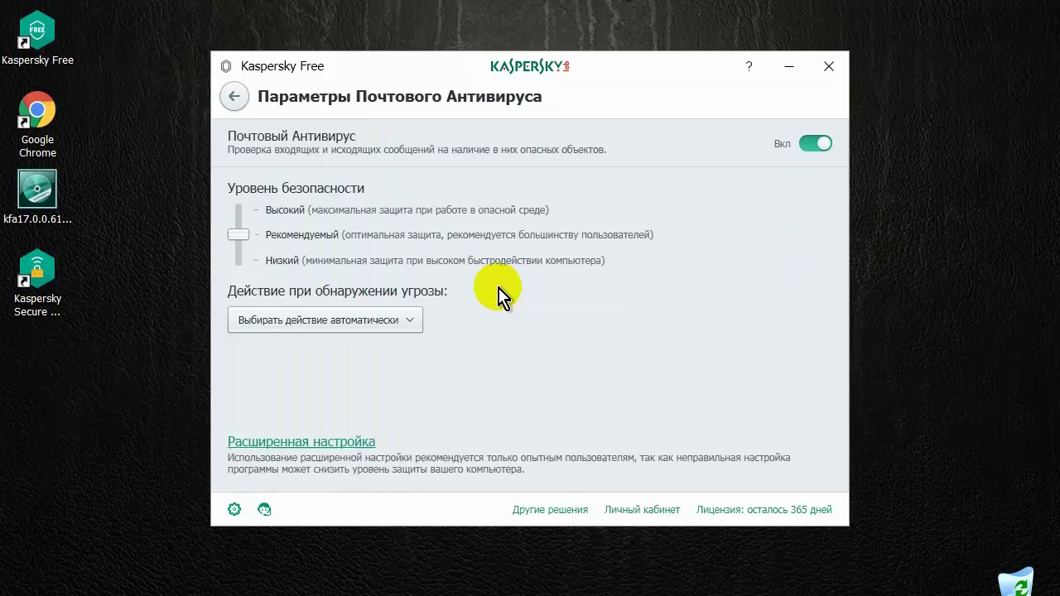
pyautogui.click(408, 324)
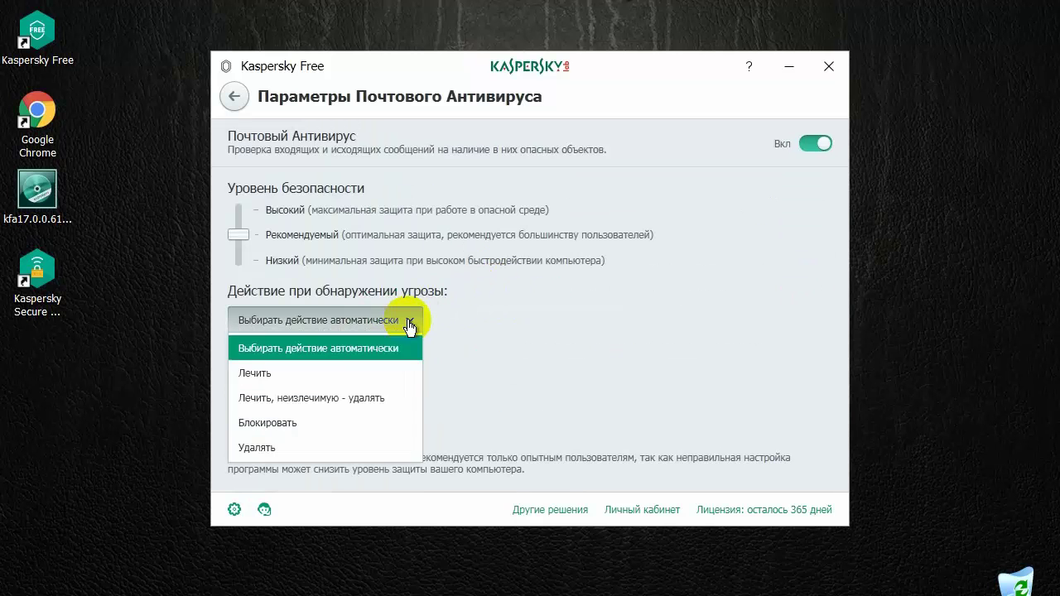
pyautogui.click(263, 375)
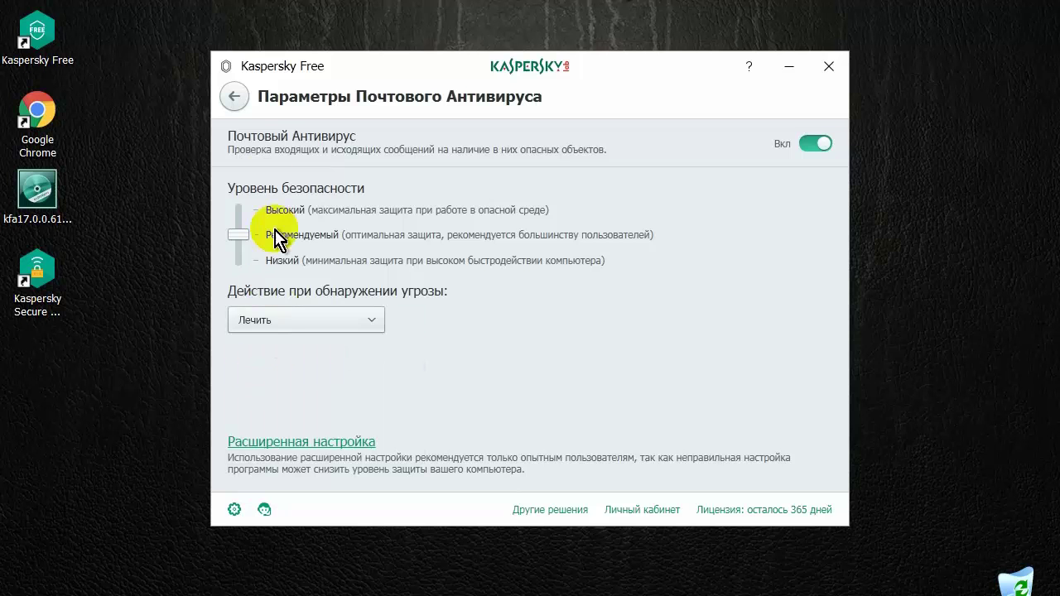
pyautogui.click(239, 101)
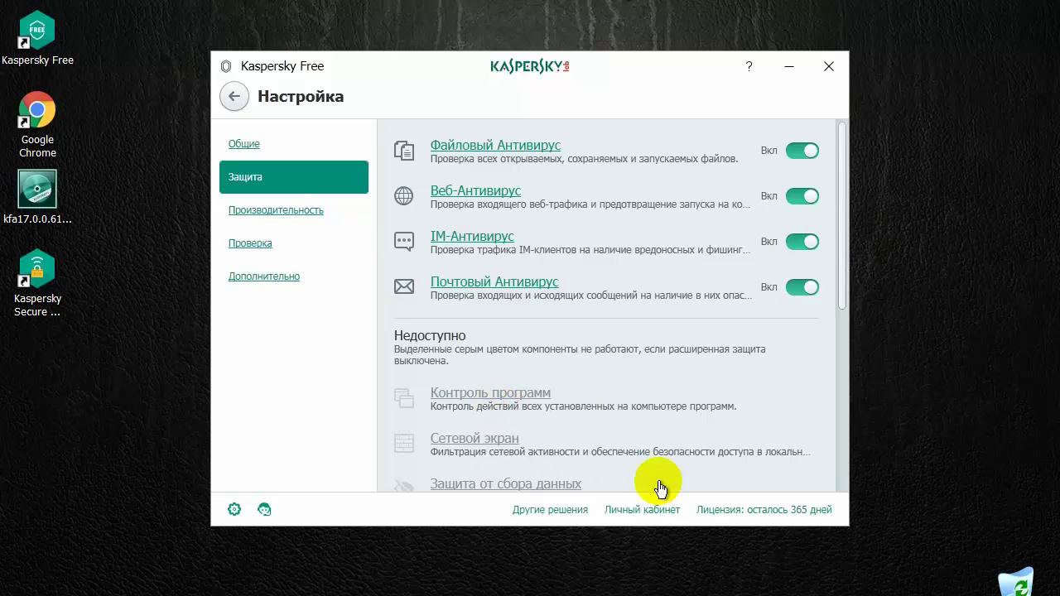
# Look over the remaining protection components and examine the Производительность settings.
pyautogui.moveTo(845, 236); pyautogui.dragTo(828, 135)
pyautogui.click(278, 210)
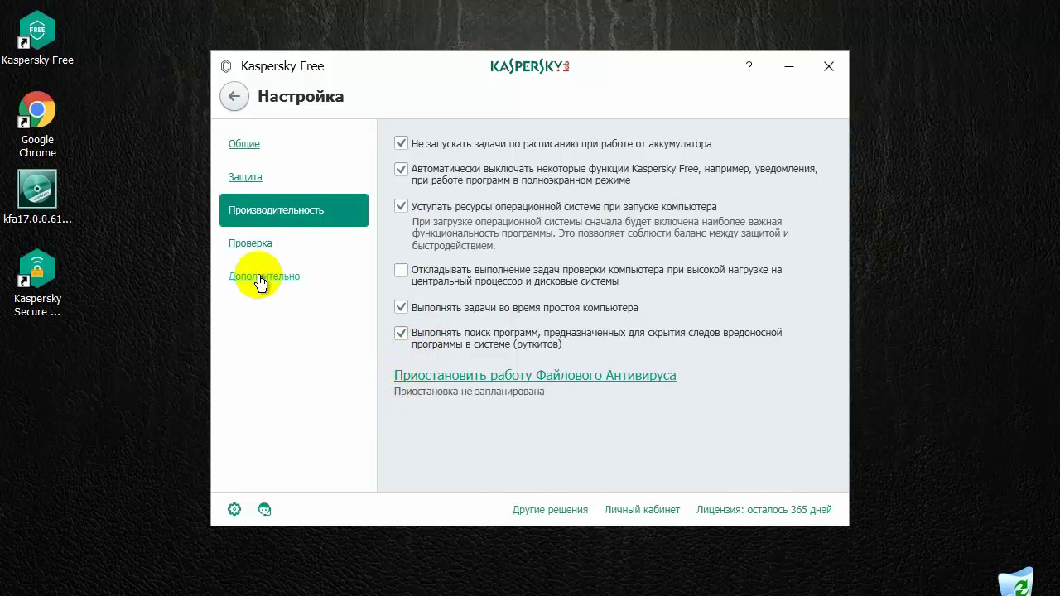
# Set the threat detection action in the Проверка settings to "Информировать".
pyautogui.click(250, 245)
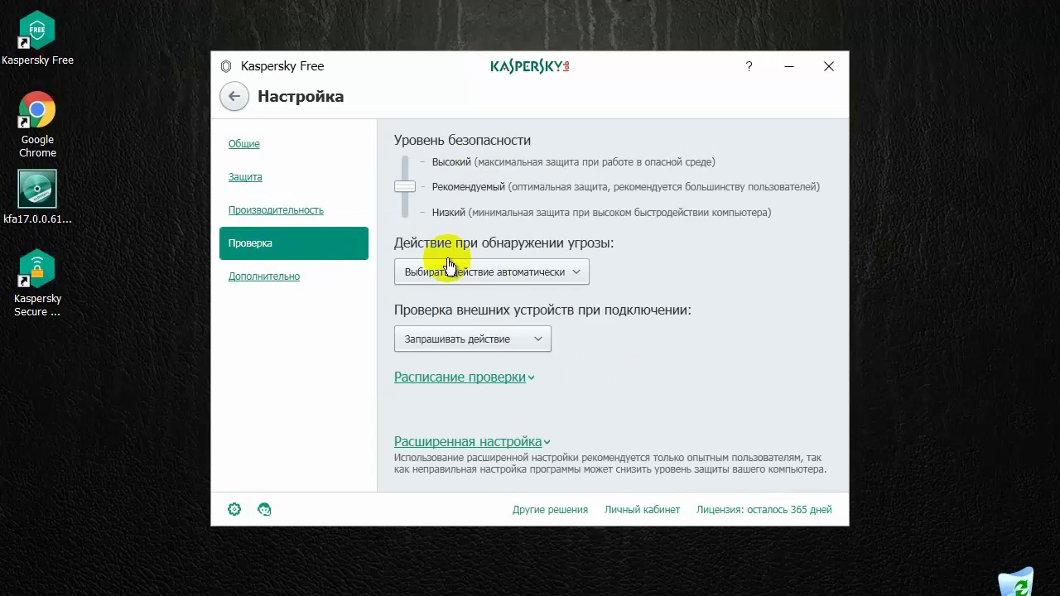
pyautogui.click(579, 278)
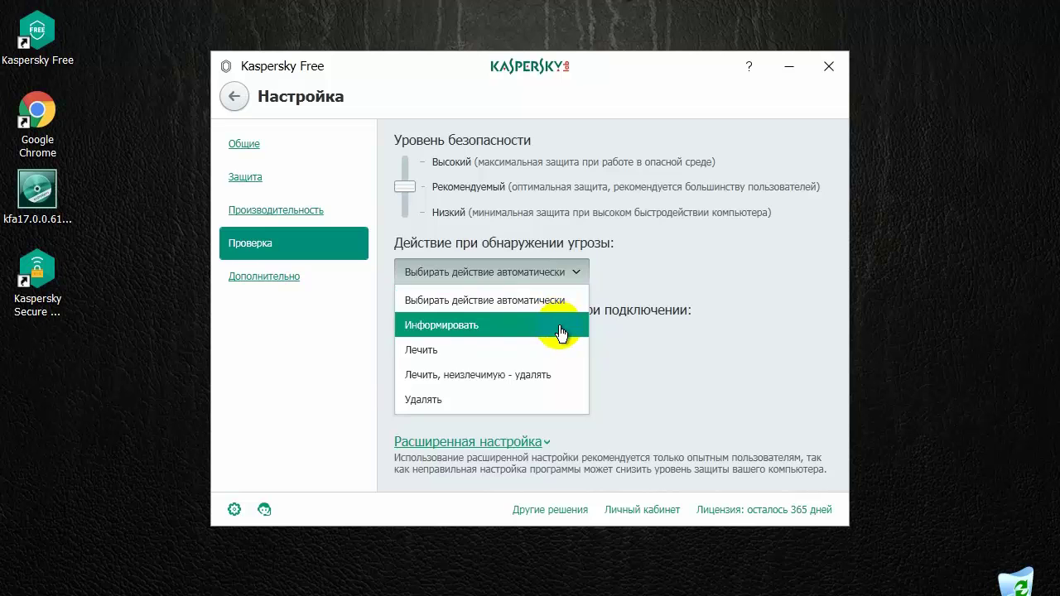
pyautogui.click(437, 335)
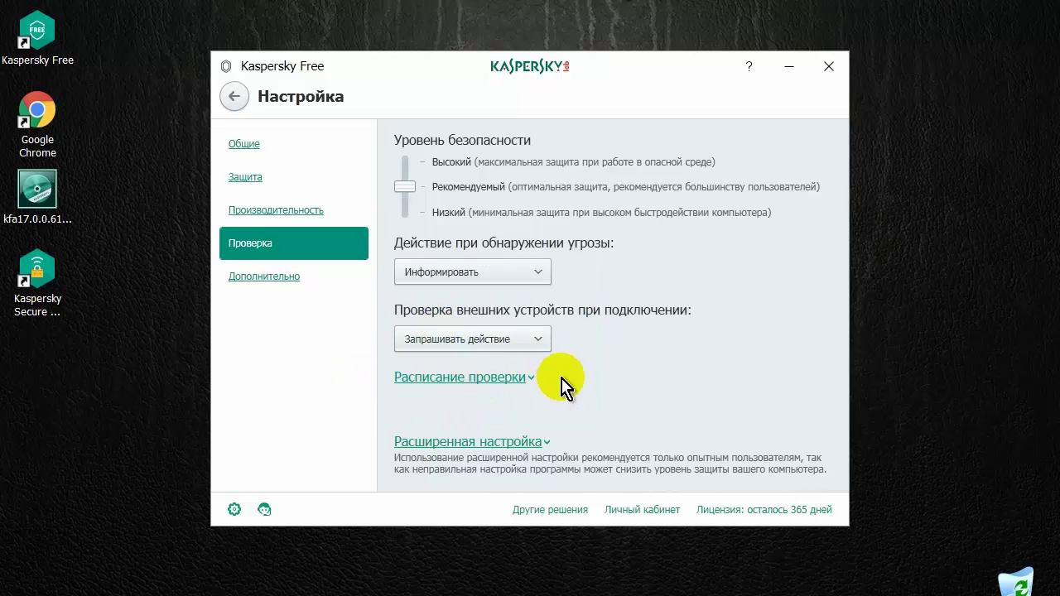
# Check which scan types are offered for scheduling and for advanced configuration in the Проверка settings.
pyautogui.click(522, 378)
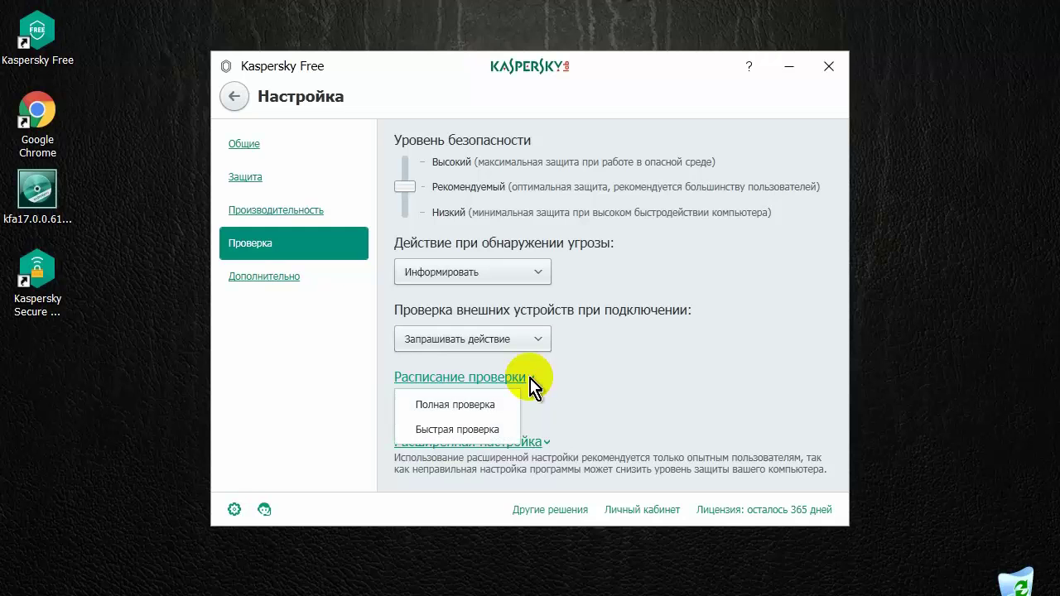
pyautogui.click(530, 379)
pyautogui.click(540, 443)
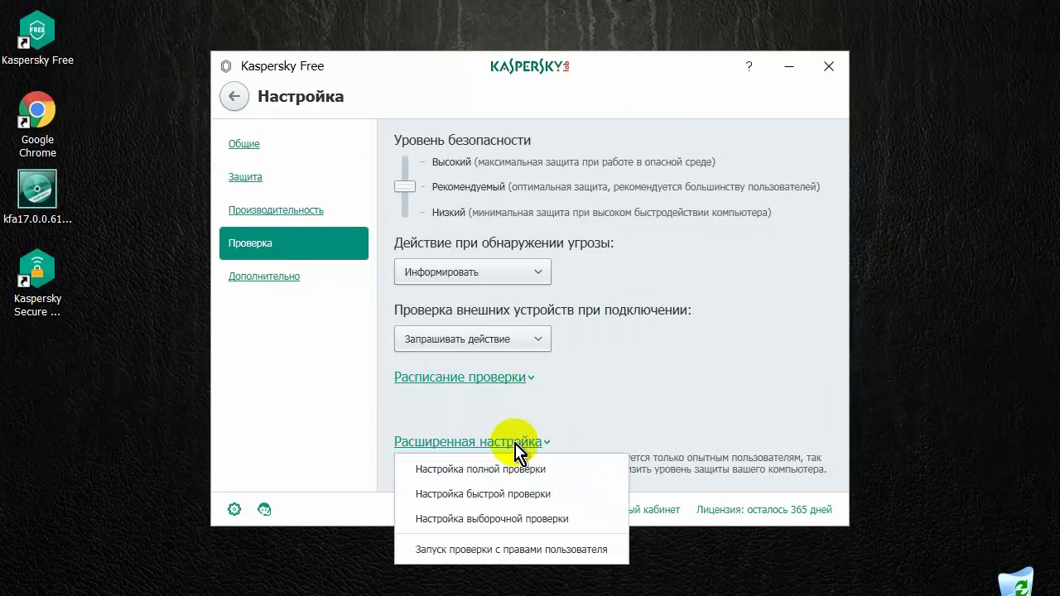
pyautogui.click(370, 451)
# Examine the Обновление parameters in the Дополнительно settings and return to the settings list.
pyautogui.click(256, 280)
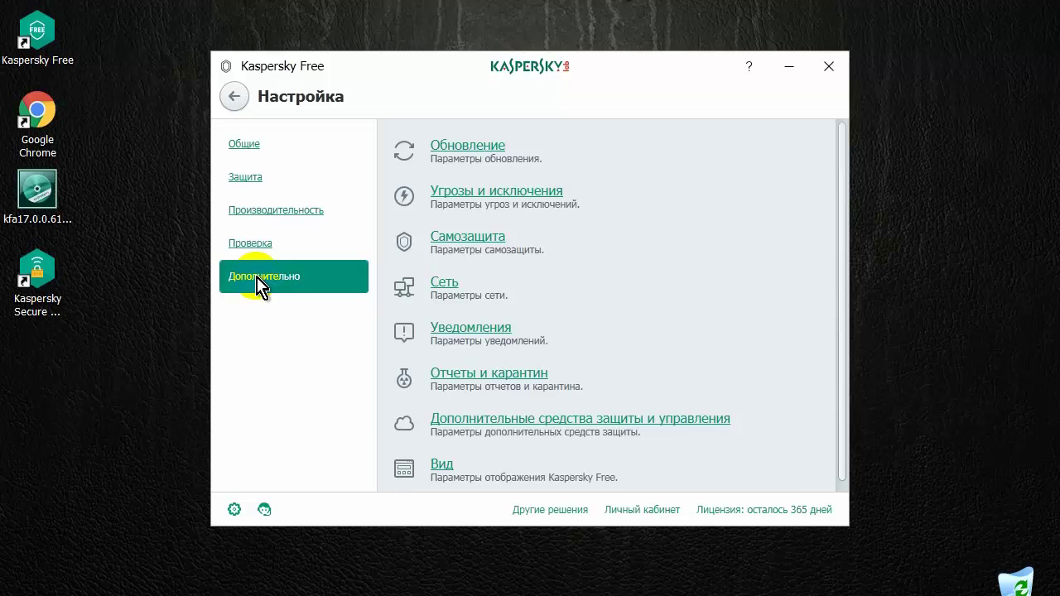
pyautogui.click(480, 157)
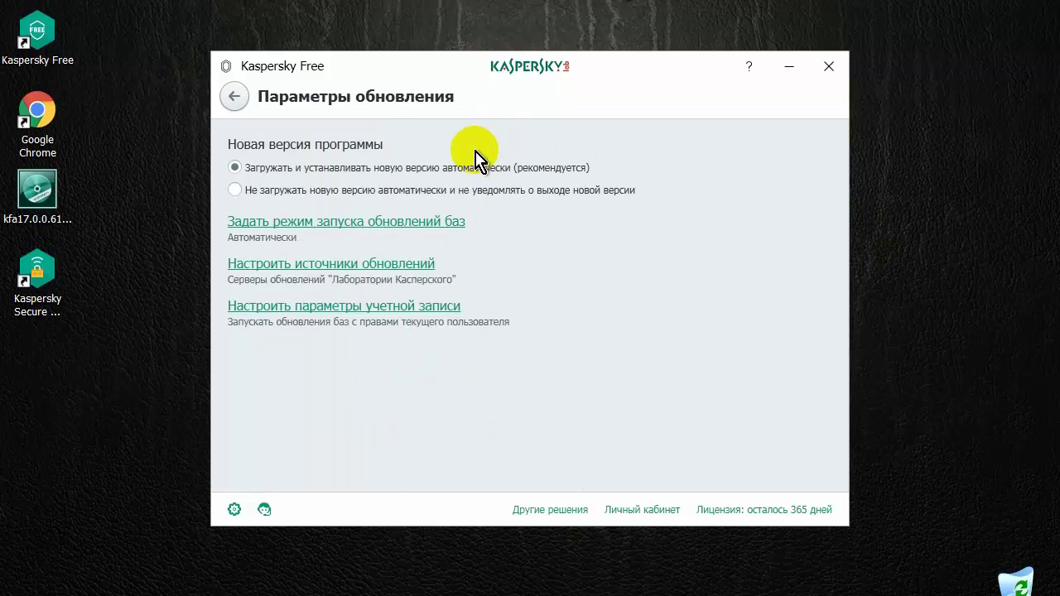
pyautogui.click(235, 100)
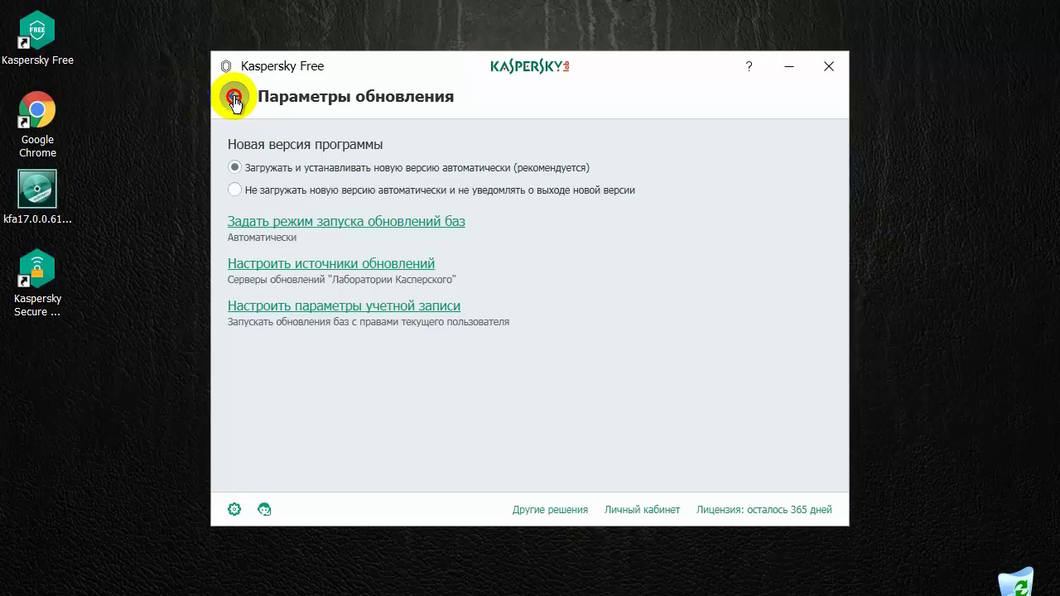
# In the Угрозы и исключения parameters, enable detection of other programs that intruders could use to harm the computer or user data.
pyautogui.click(523, 199)
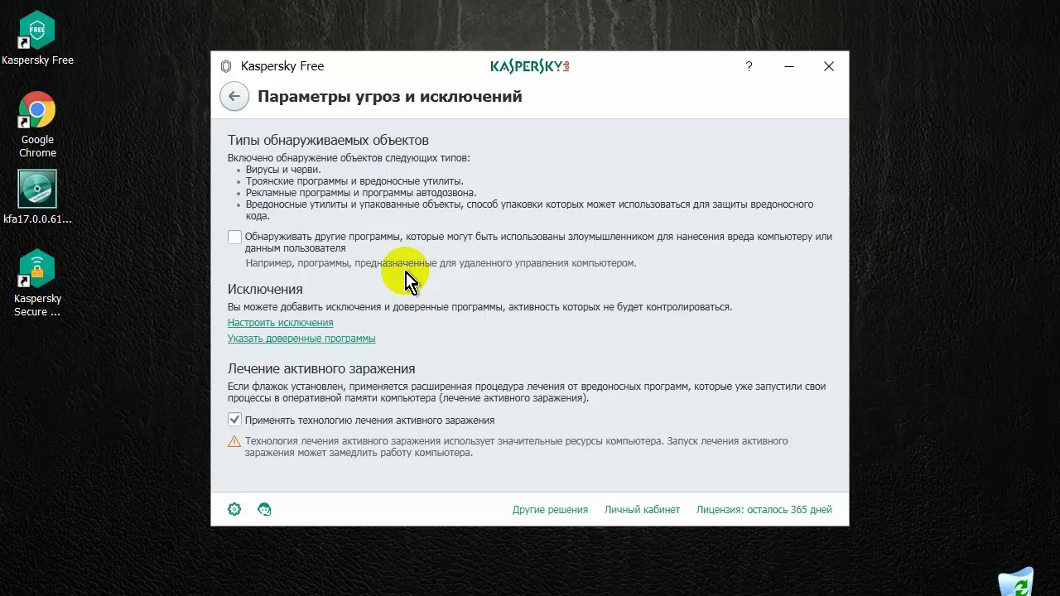
pyautogui.click(234, 238)
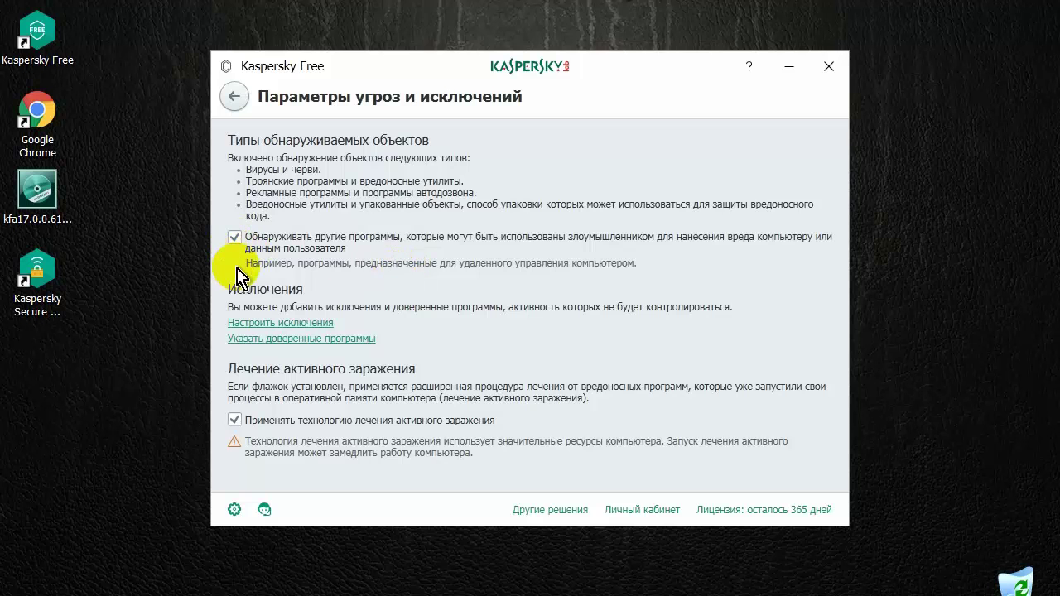
pyautogui.click(228, 372)
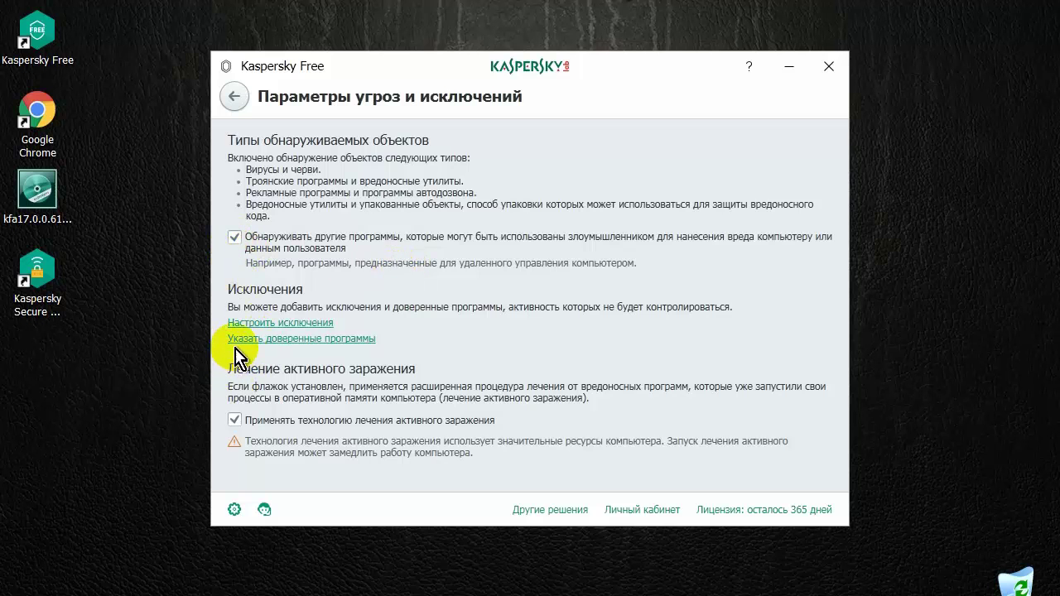
pyautogui.click(234, 96)
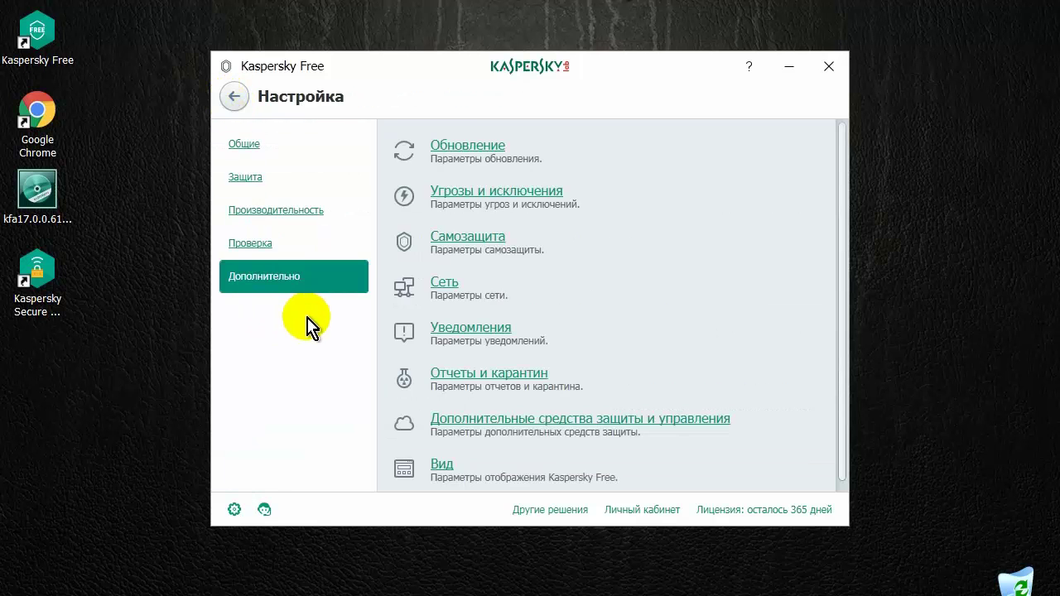
# Review the Самозащита, Сеть and Уведомления parameters in the additional settings.
pyautogui.click(465, 237)
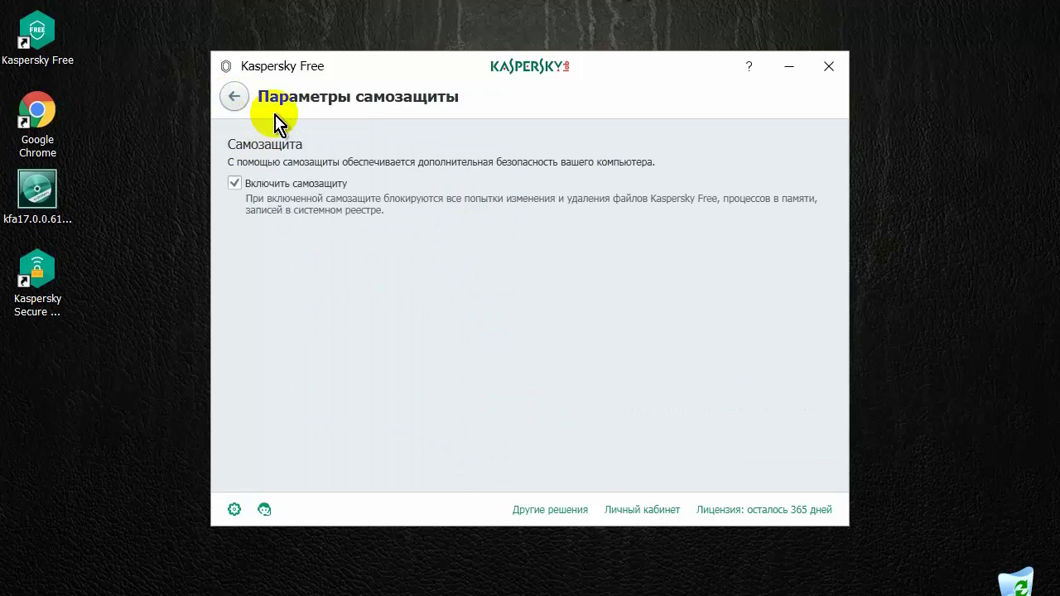
pyautogui.click(235, 98)
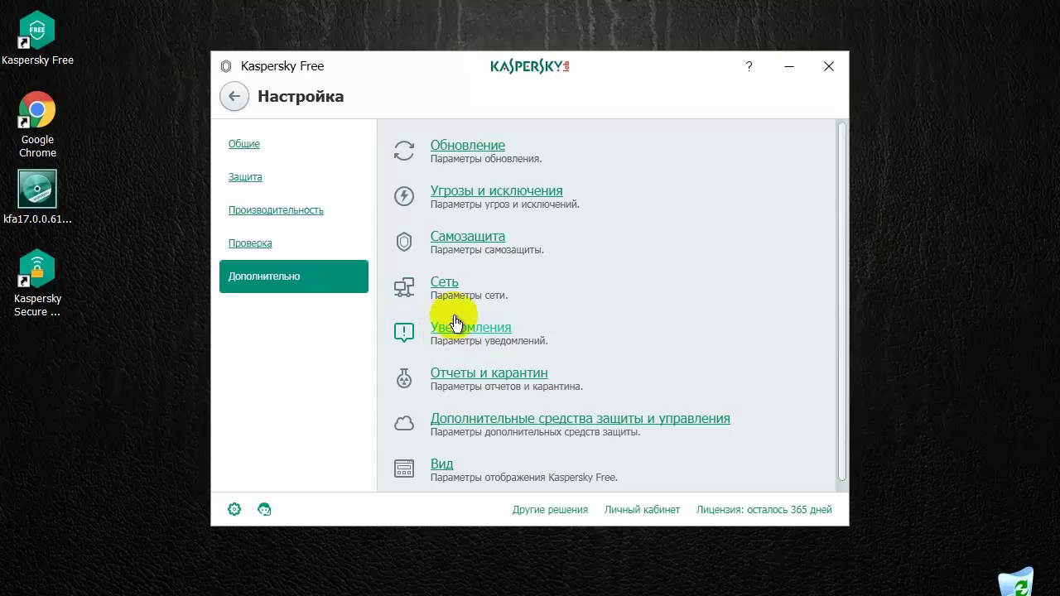
pyautogui.click(445, 286)
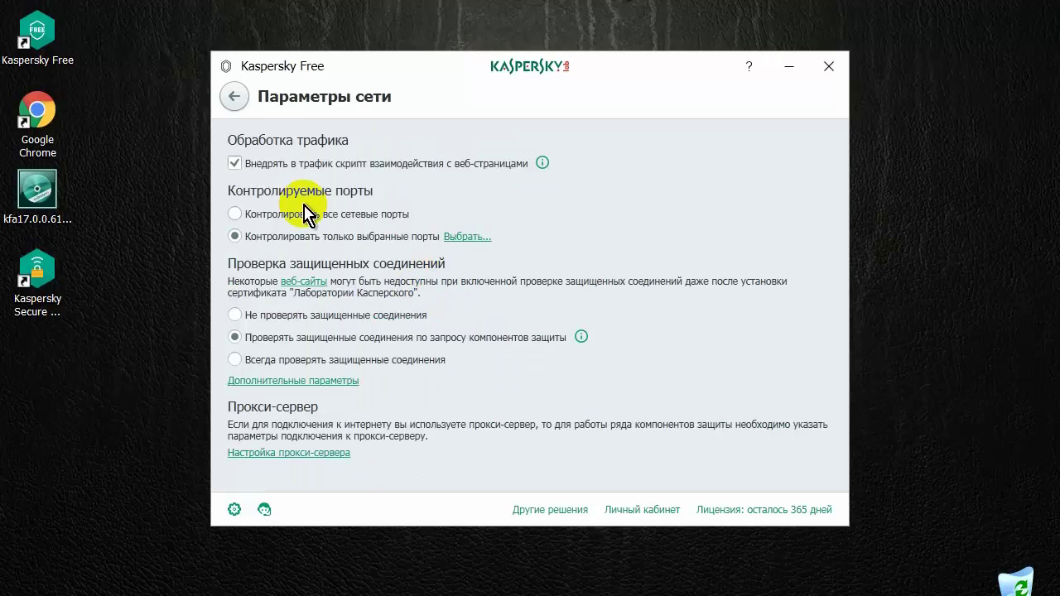
pyautogui.click(233, 98)
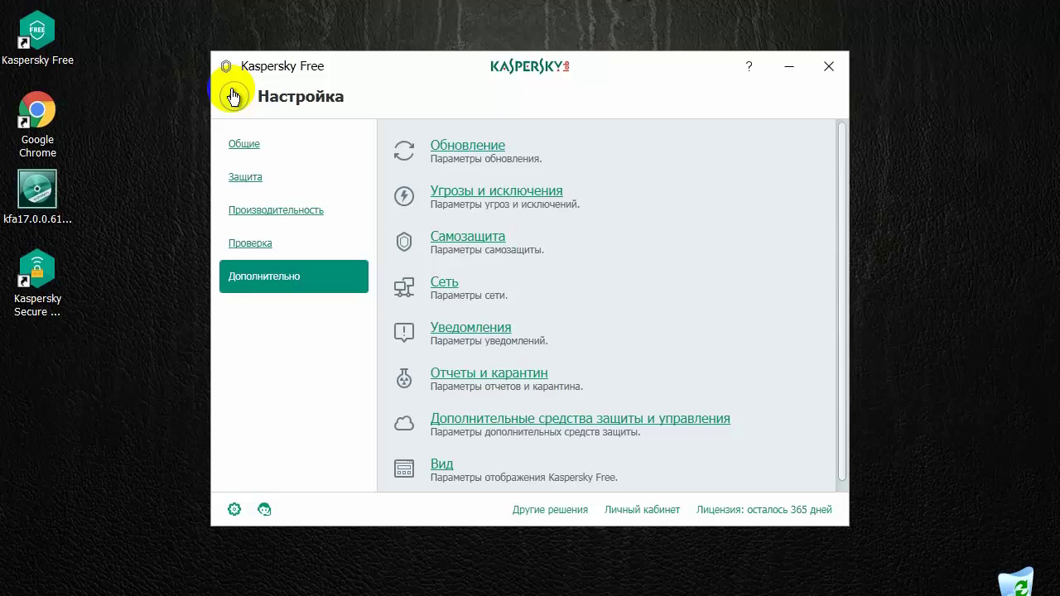
pyautogui.click(476, 335)
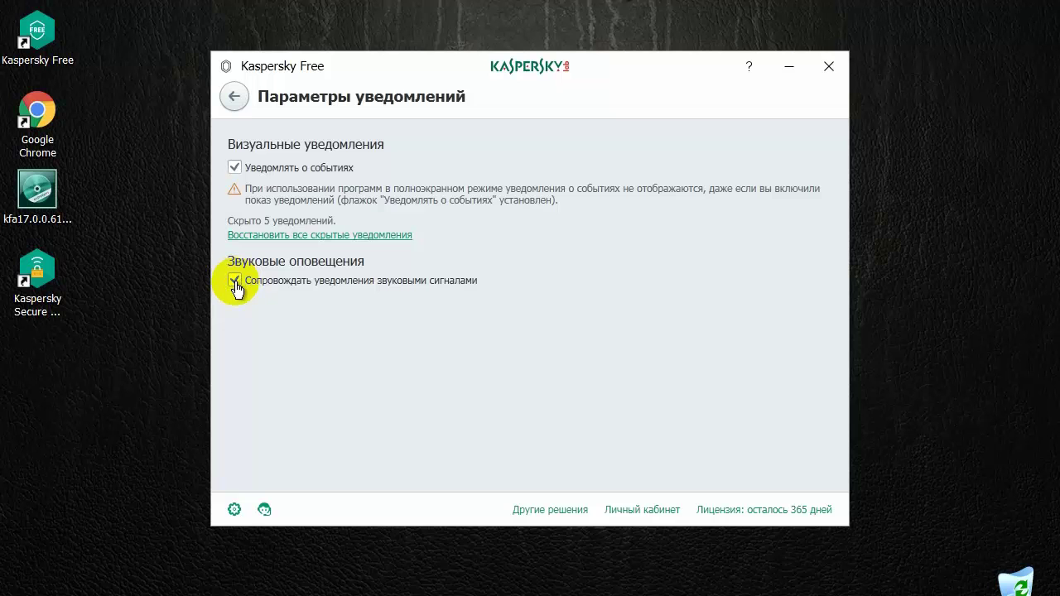
pyautogui.click(234, 97)
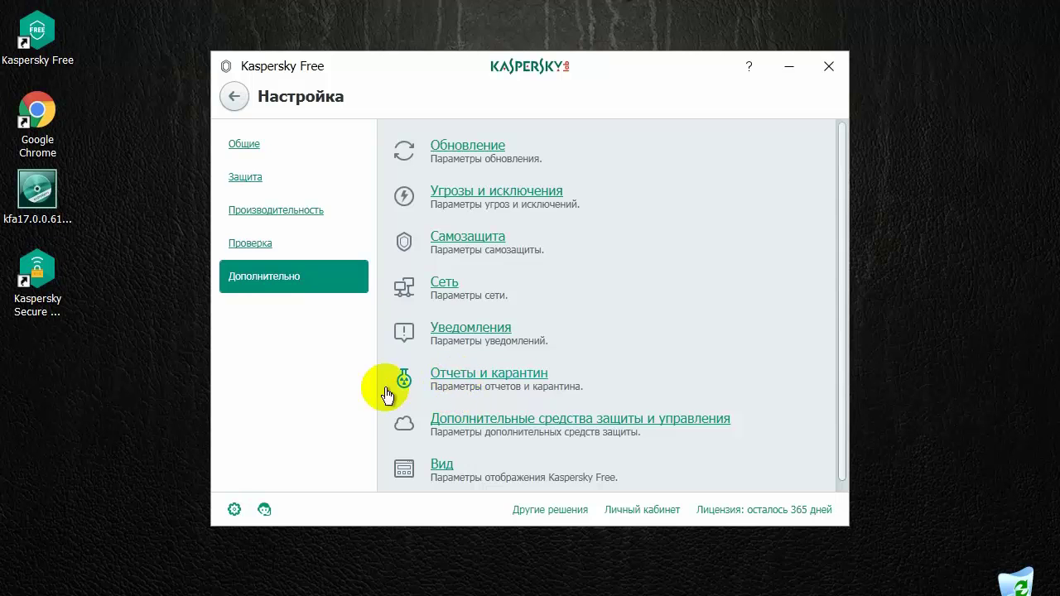
# Review the parameters of Отчеты и карантин, Дополнительные средства защиты и управления and Вид, and return to the main window.
pyautogui.click(452, 387)
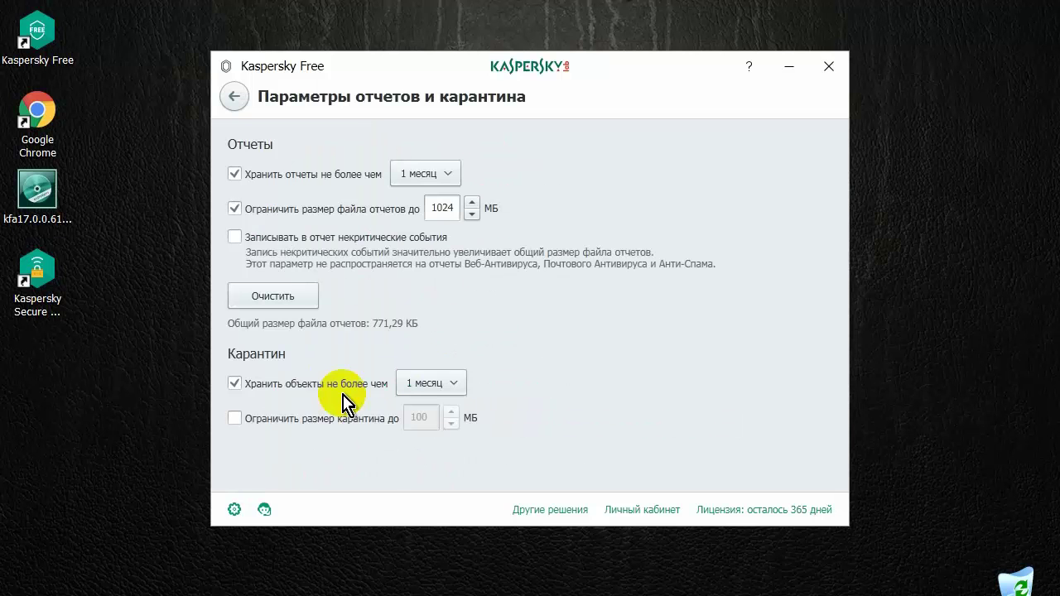
pyautogui.click(237, 97)
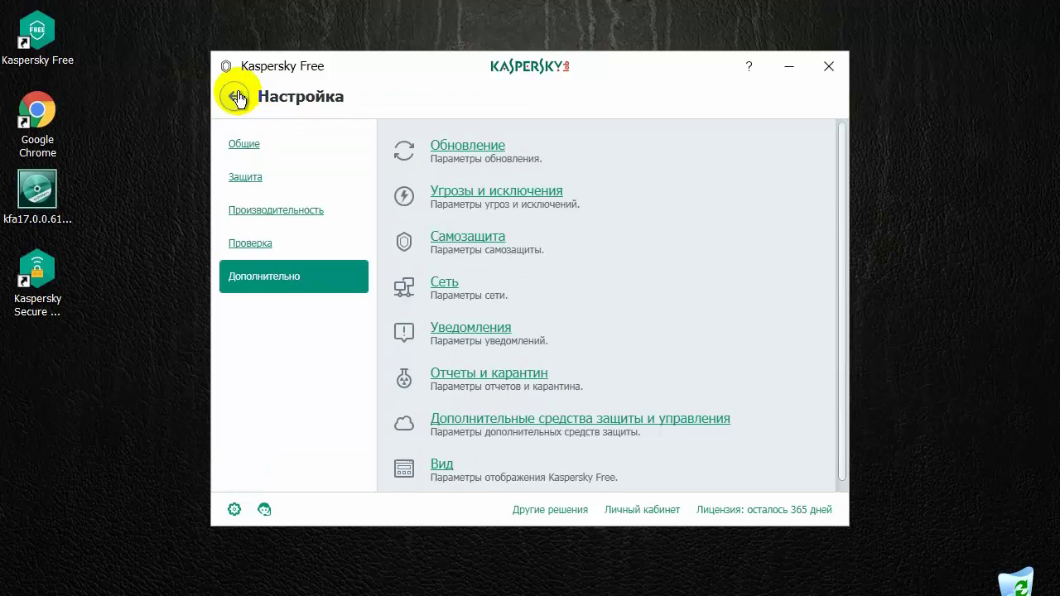
pyautogui.click(519, 428)
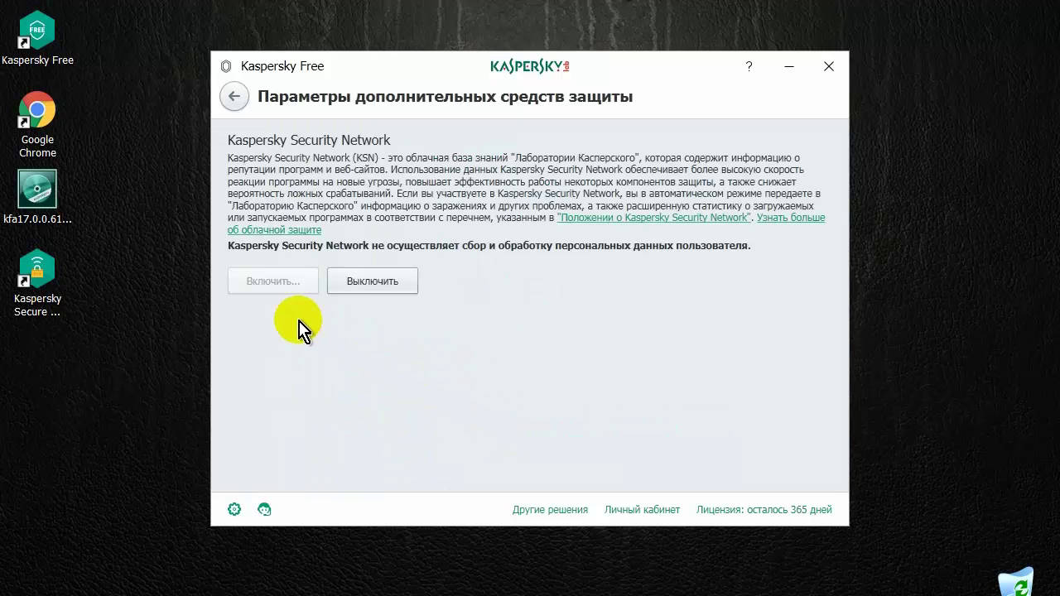
pyautogui.click(235, 98)
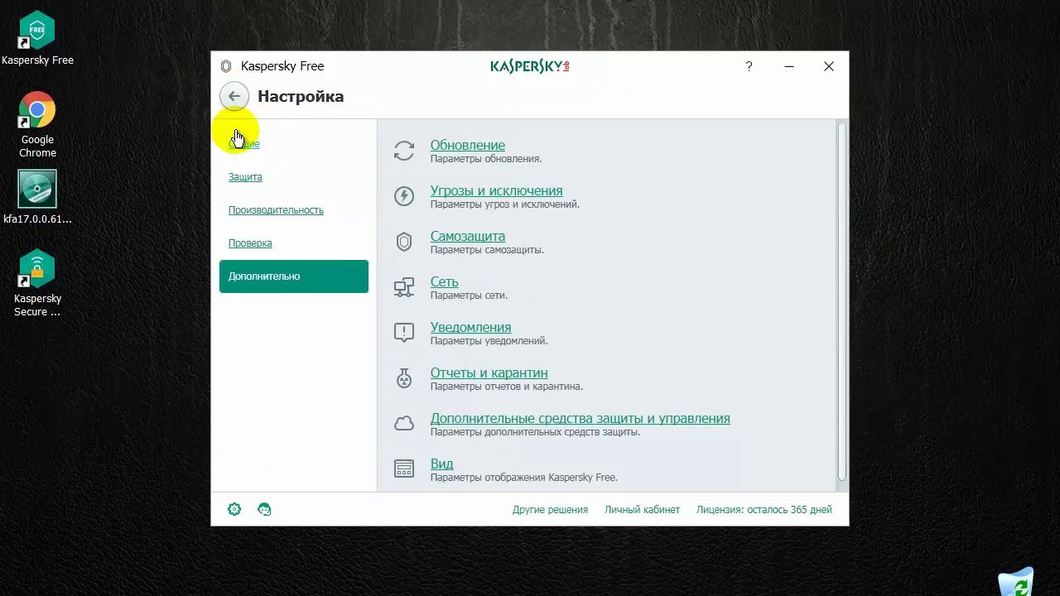
pyautogui.click(437, 467)
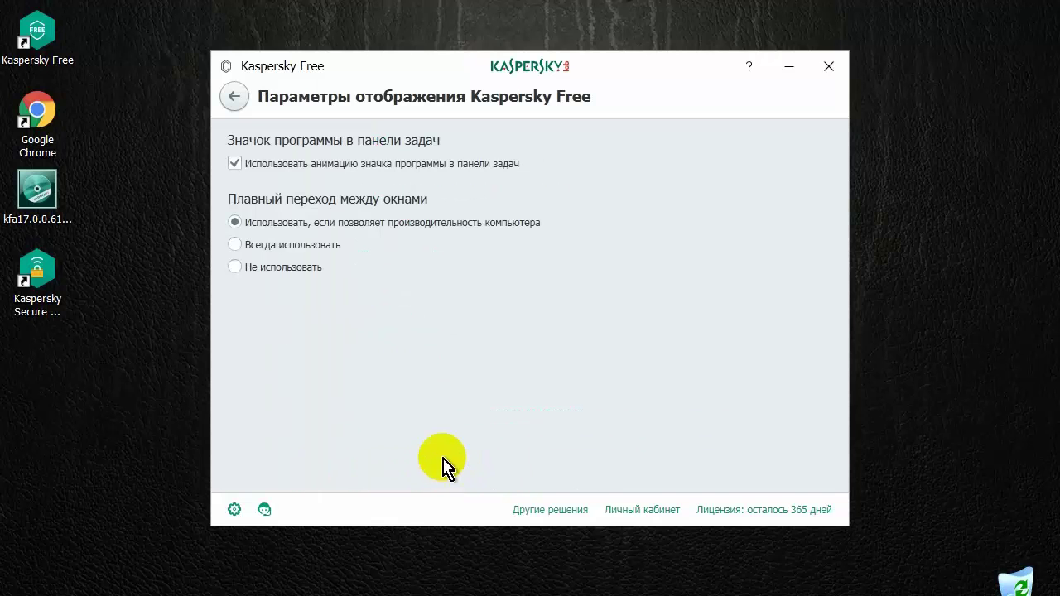
pyautogui.click(237, 97)
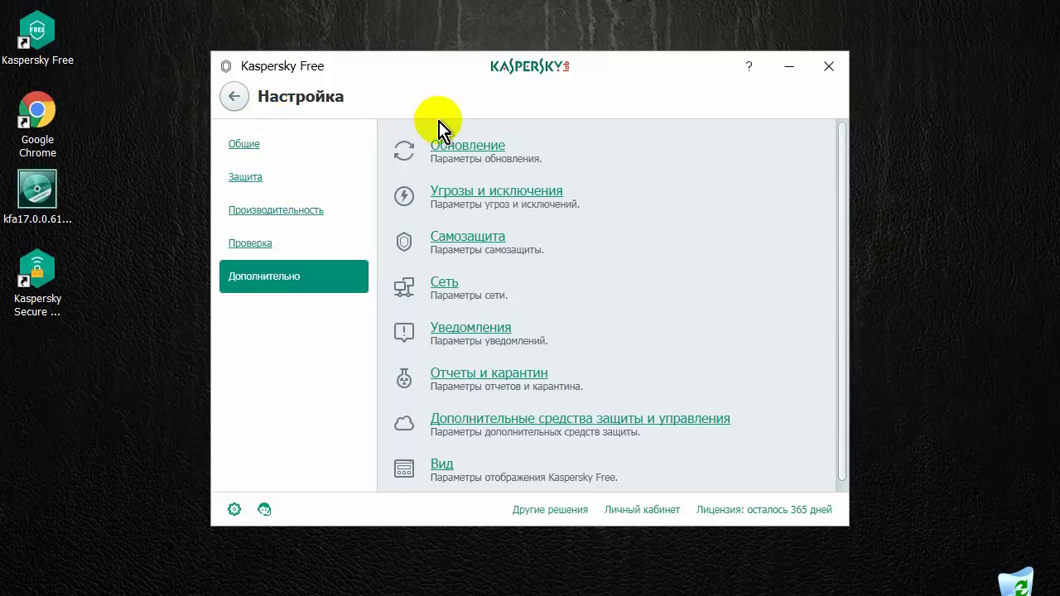
pyautogui.click(232, 98)
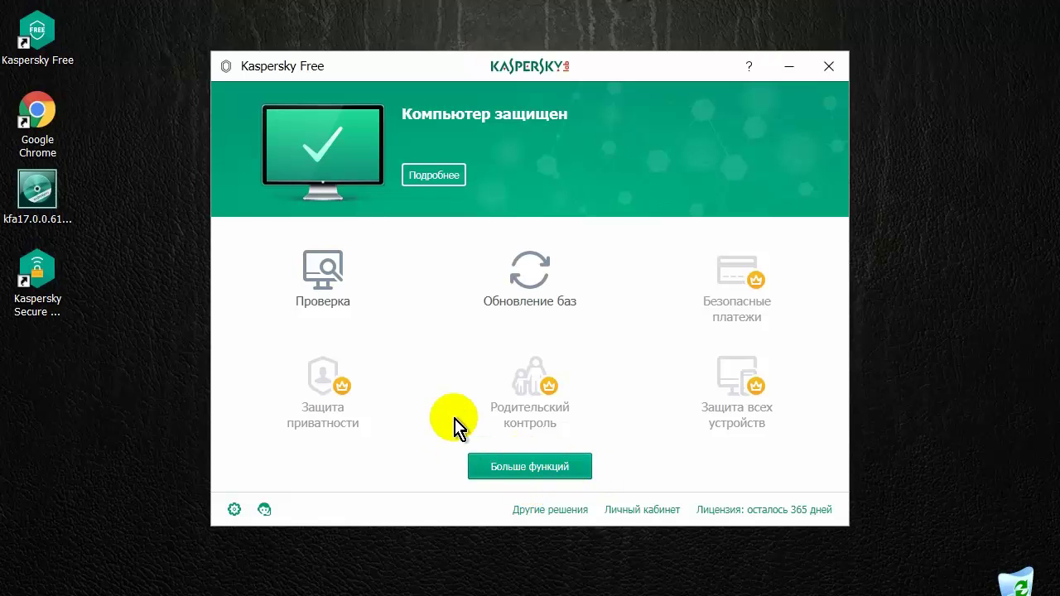
# Examine Облачная защита among the additional tools, and open Экранная клавиатура, dismissing its request to restart the computer.
pyautogui.click(526, 469)
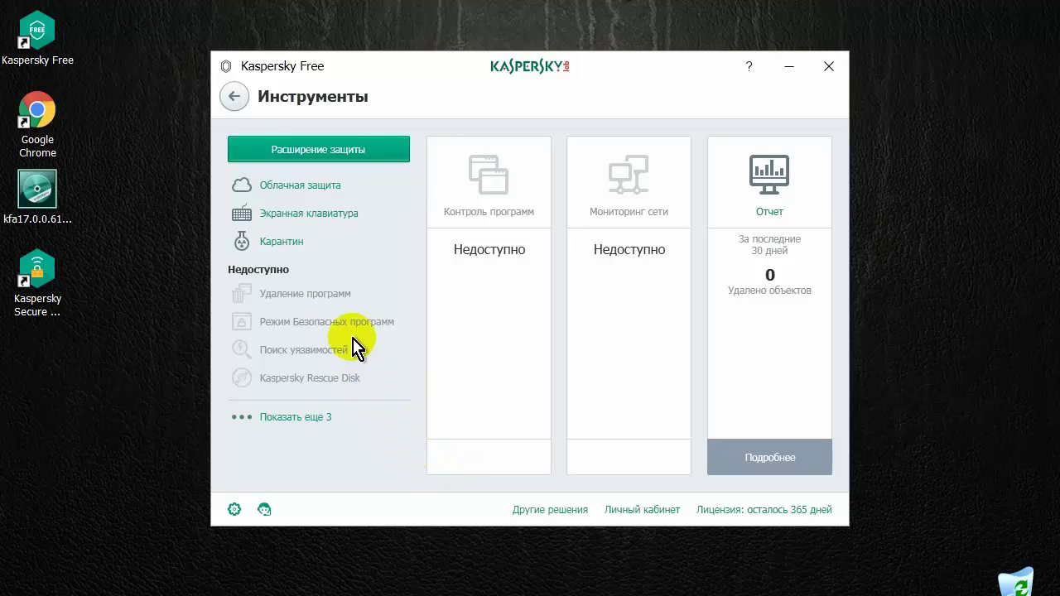
pyautogui.click(295, 189)
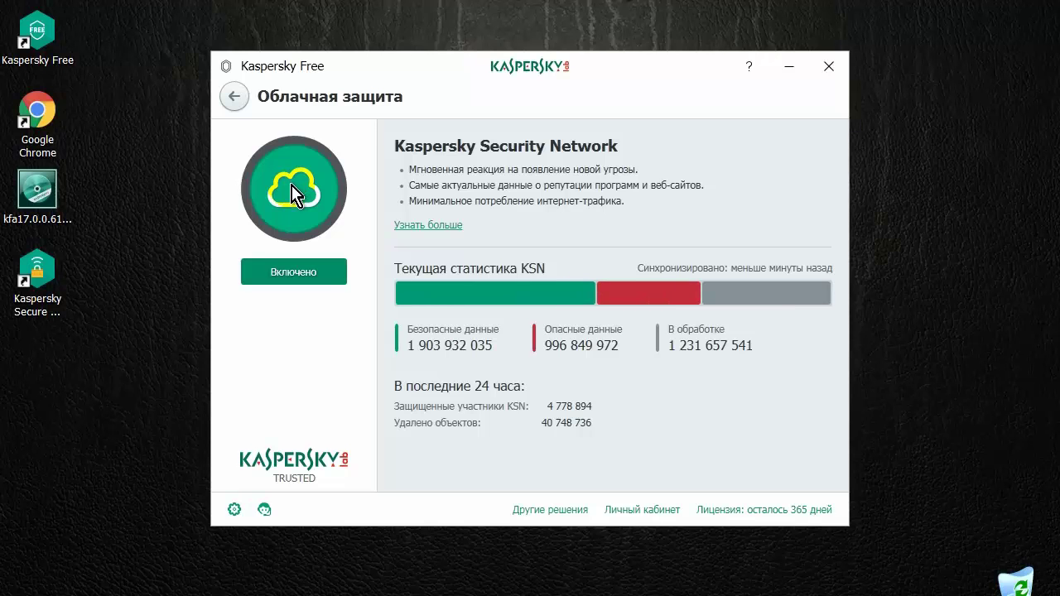
pyautogui.click(233, 98)
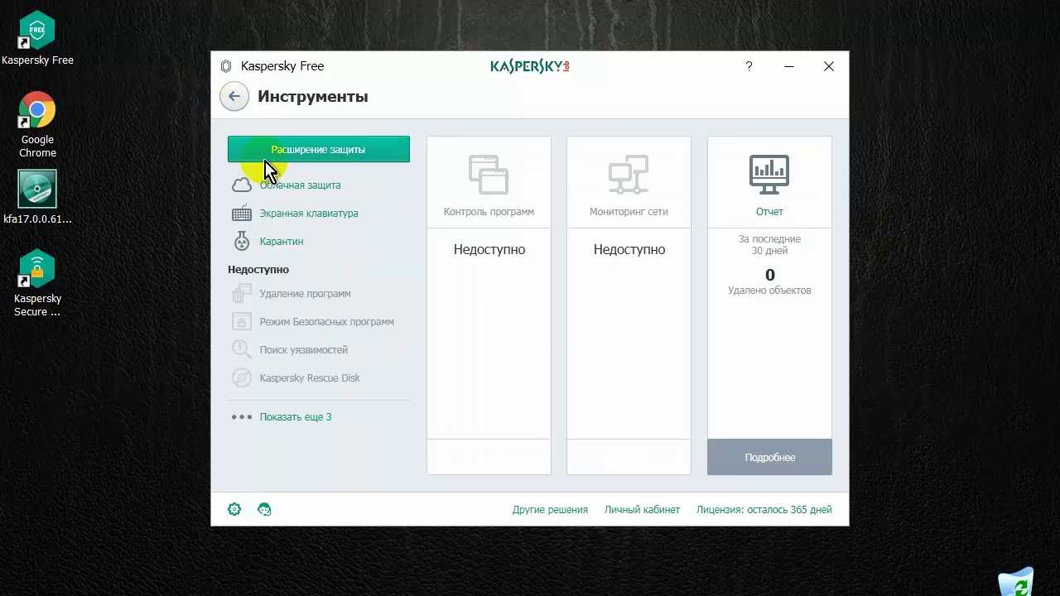
pyautogui.click(302, 217)
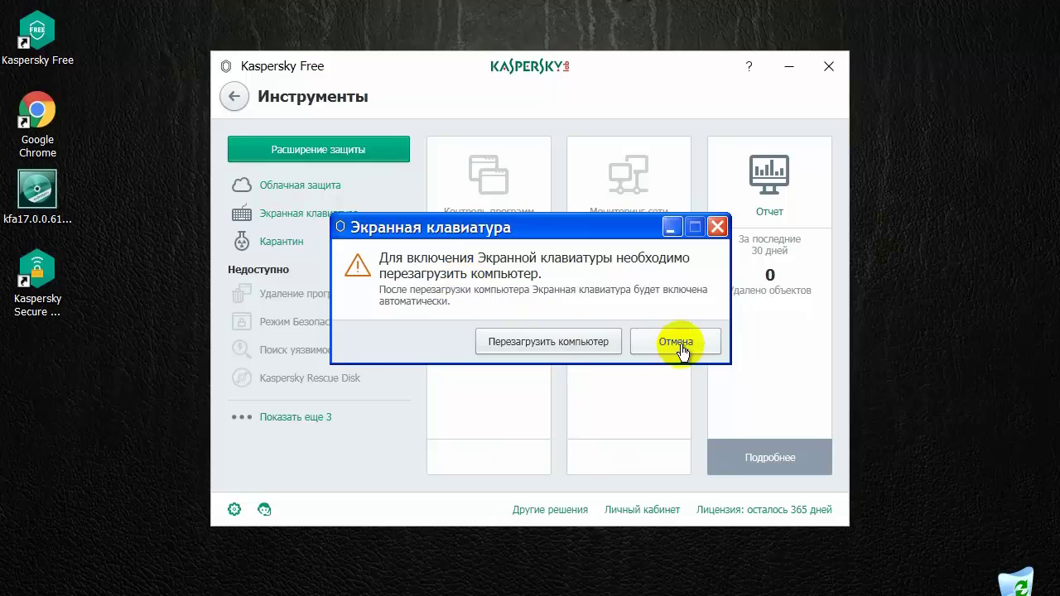
pyautogui.click(718, 226)
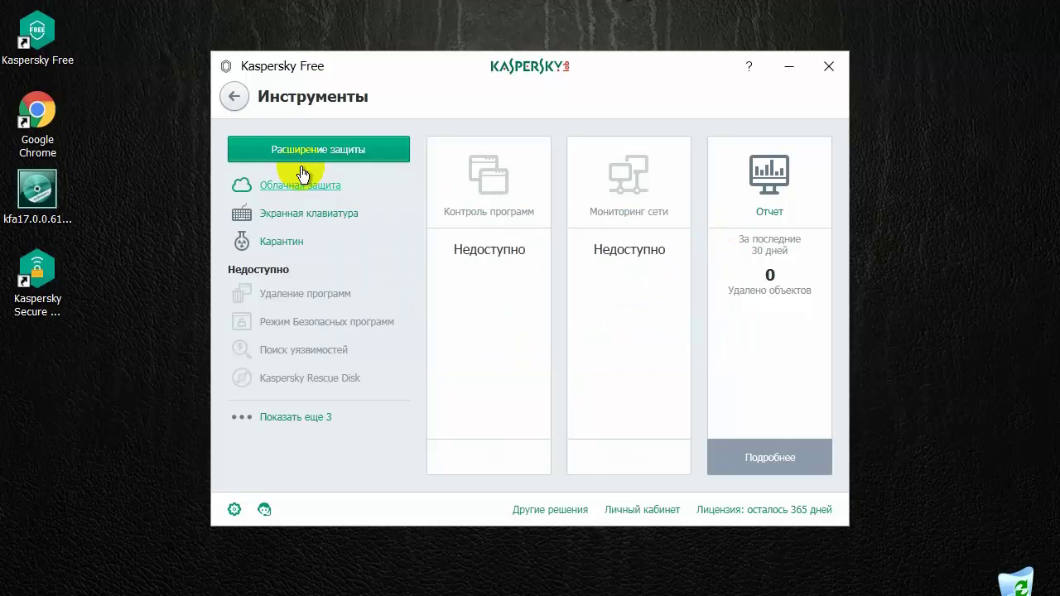
# Return to the main window and start a full scan (Полная проверка) of the computer.
pyautogui.click(230, 98)
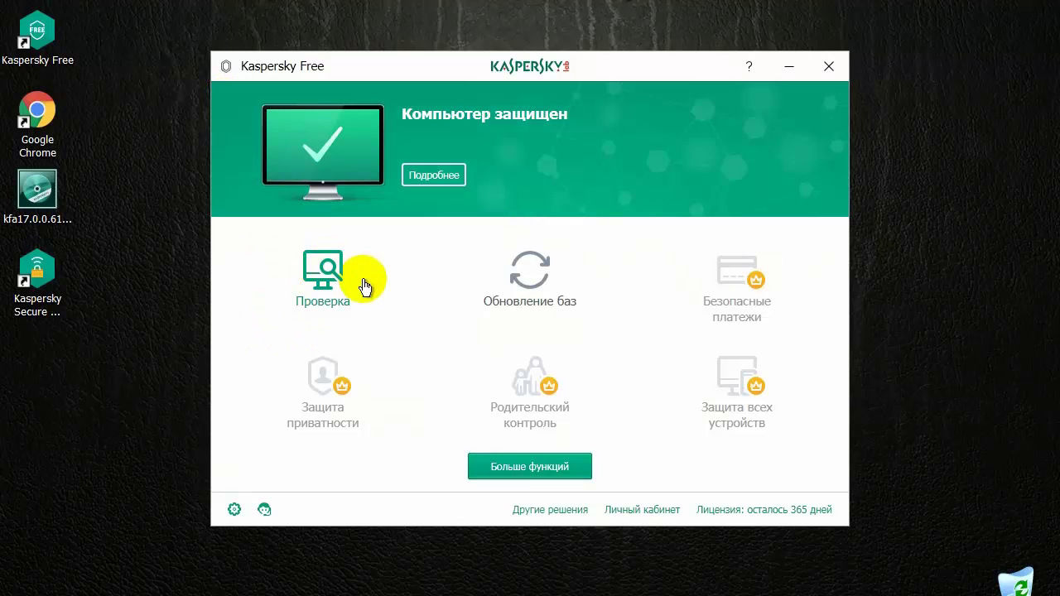
pyautogui.click(324, 273)
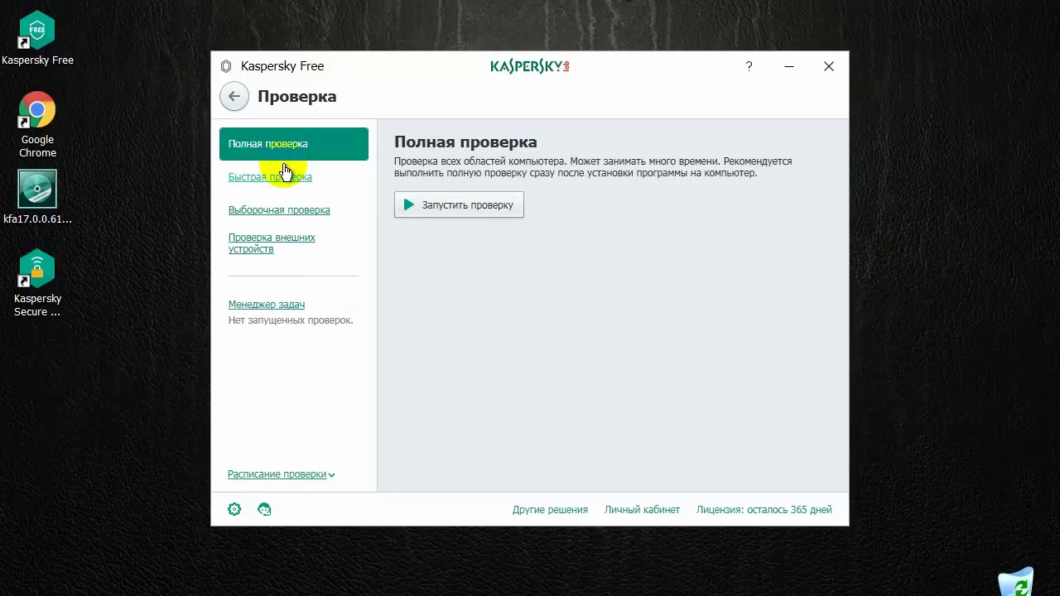
pyautogui.click(464, 213)
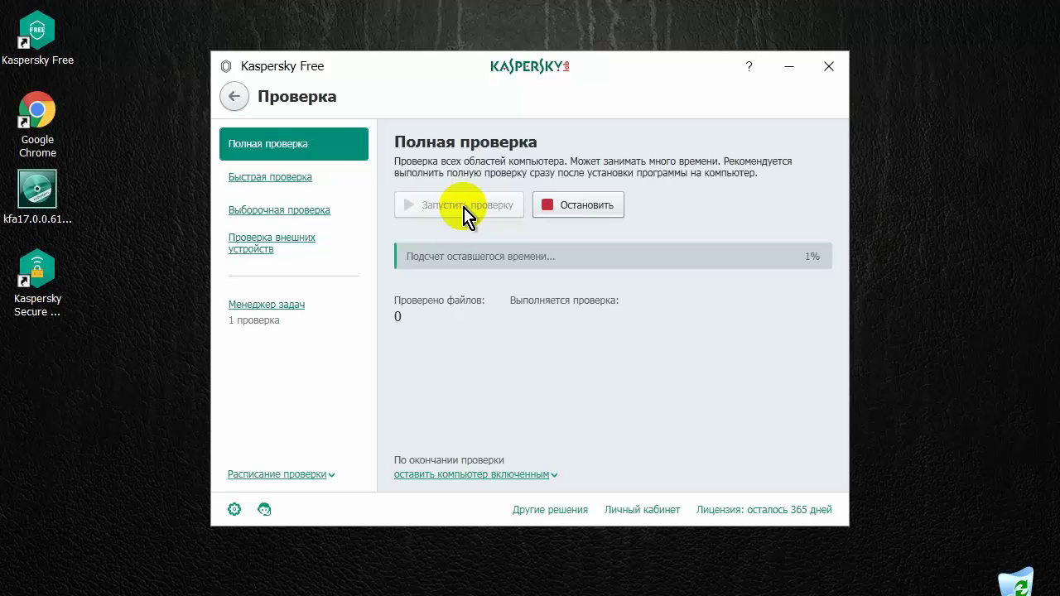